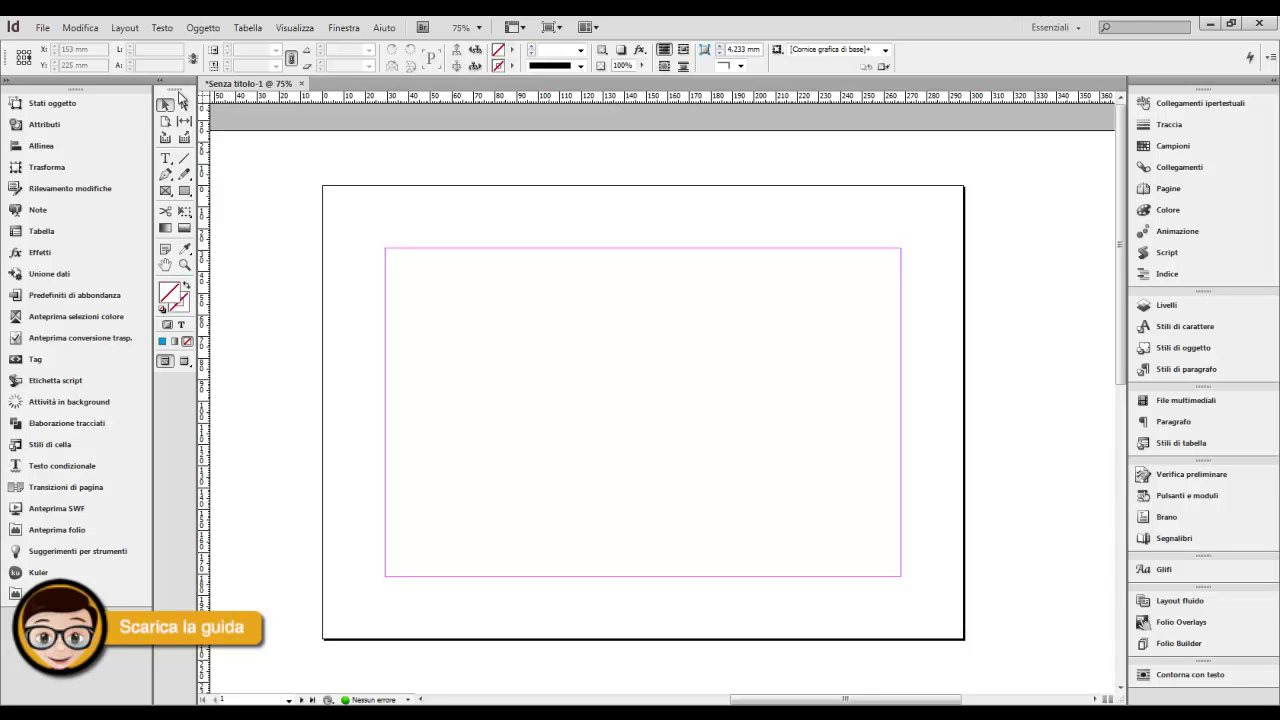
Create a text frame spanning the margins' full width in the page's upper half and set its text colour to [Nero]
key("t")
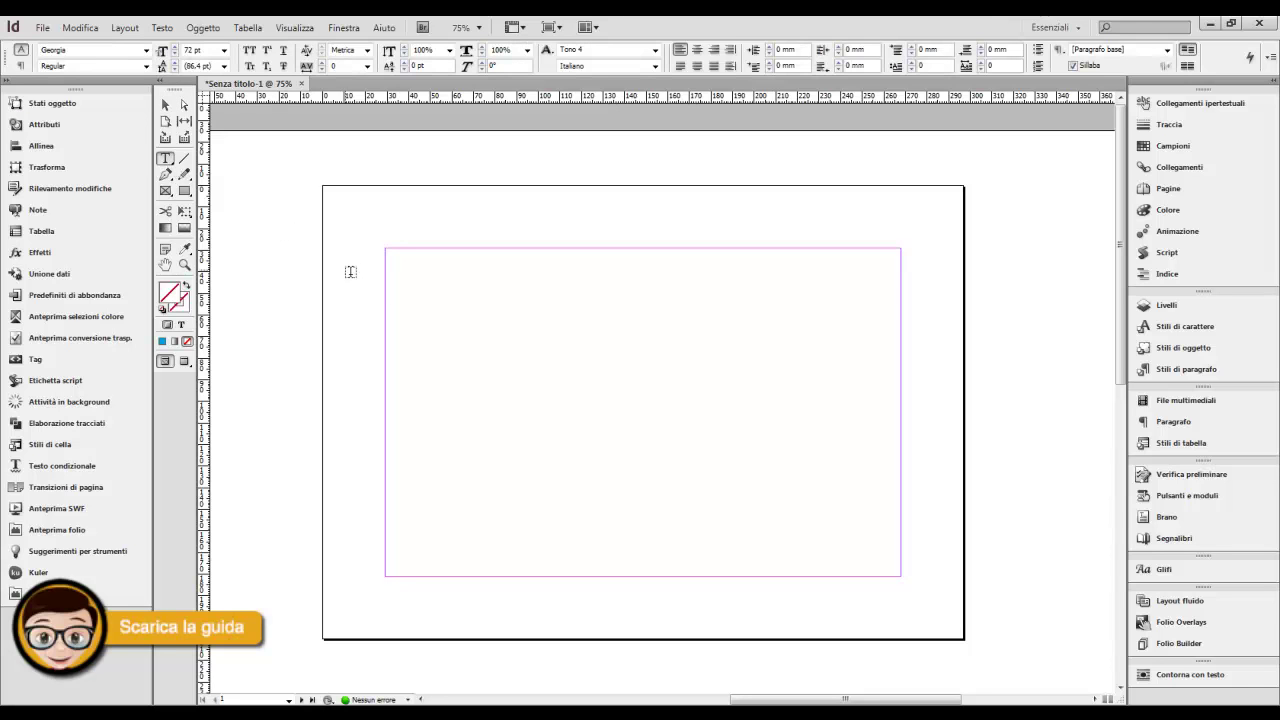
left_click_drag(386, 247, 911, 421)
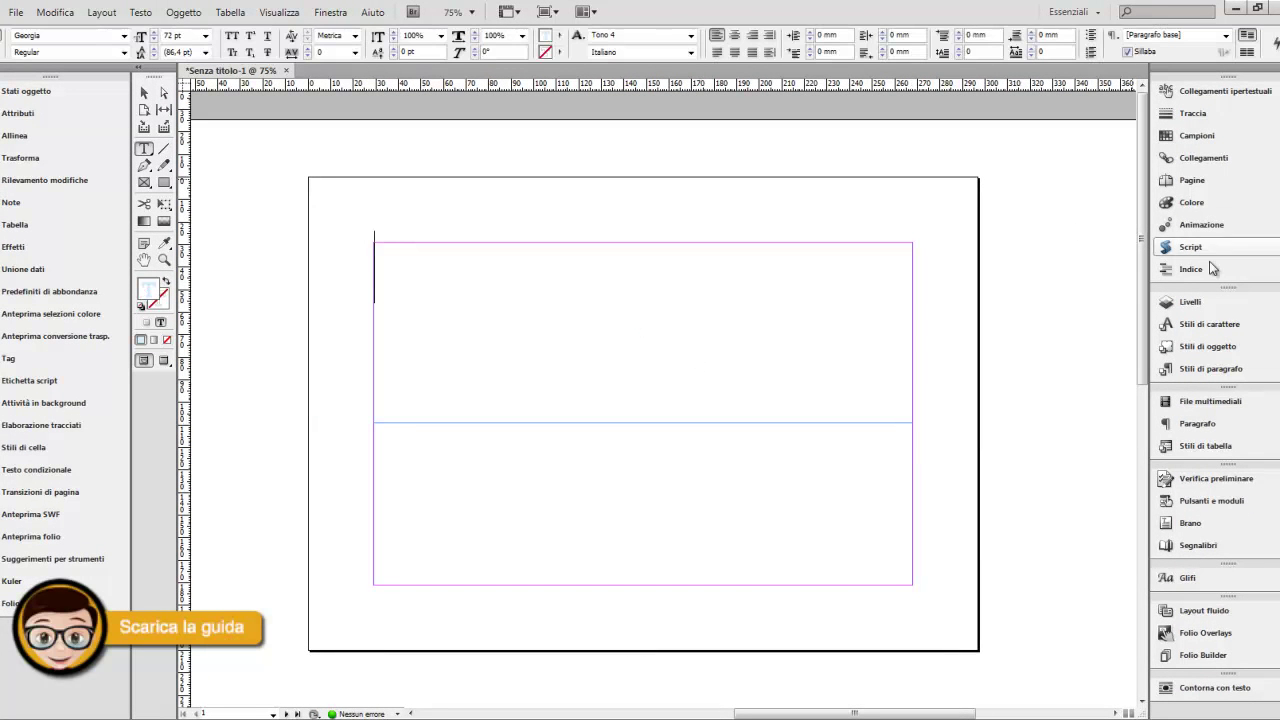
left_click(1223, 201)
left_click(1223, 201)
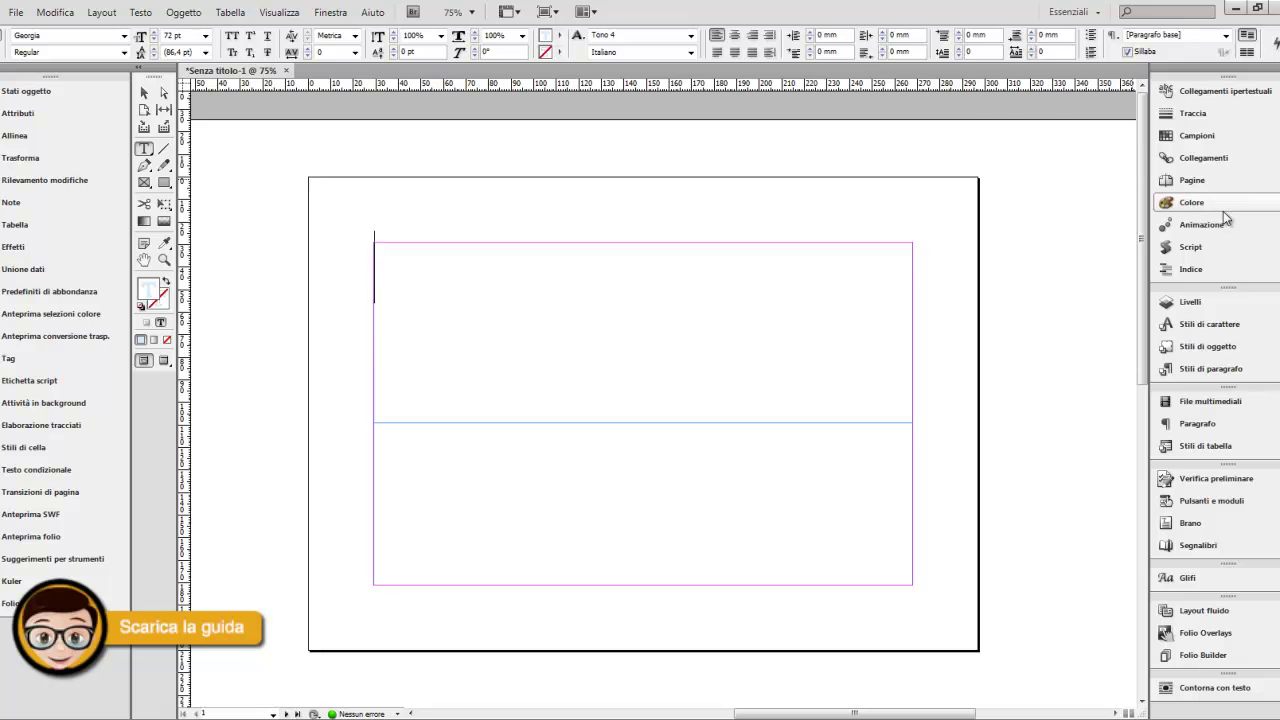
left_click(1222, 140)
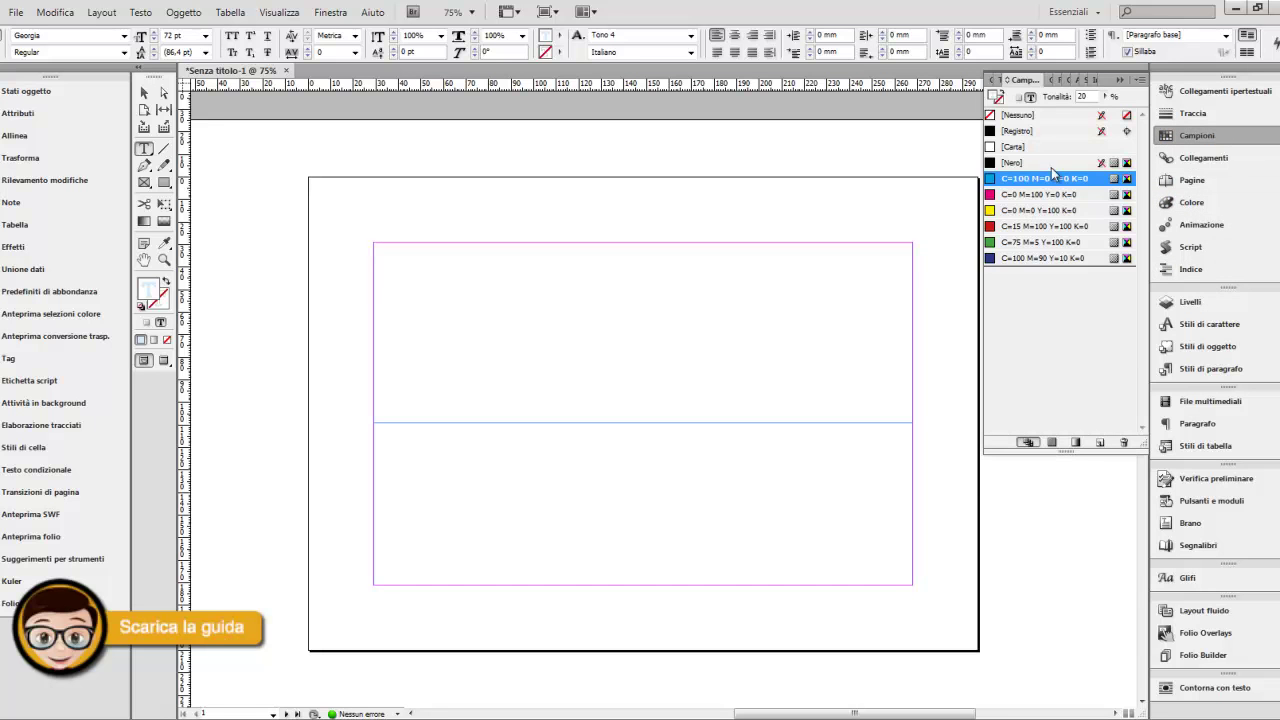
left_click(1012, 162)
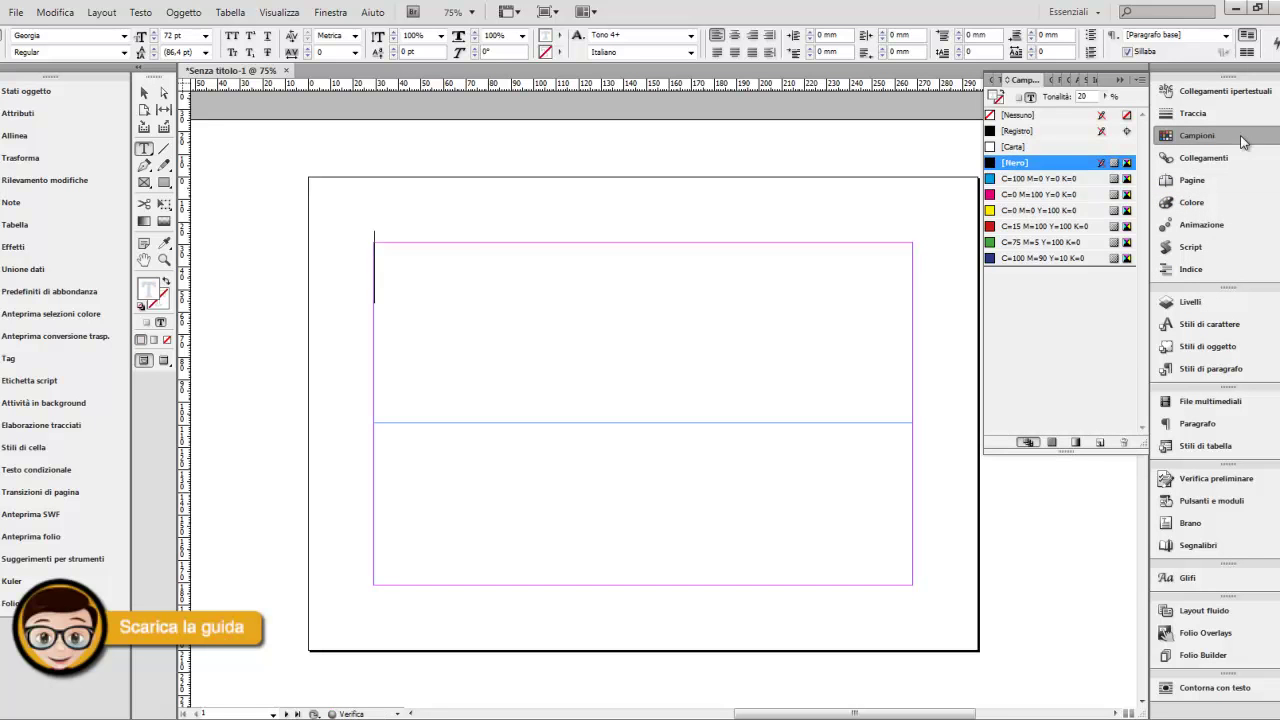
left_click(469, 257)
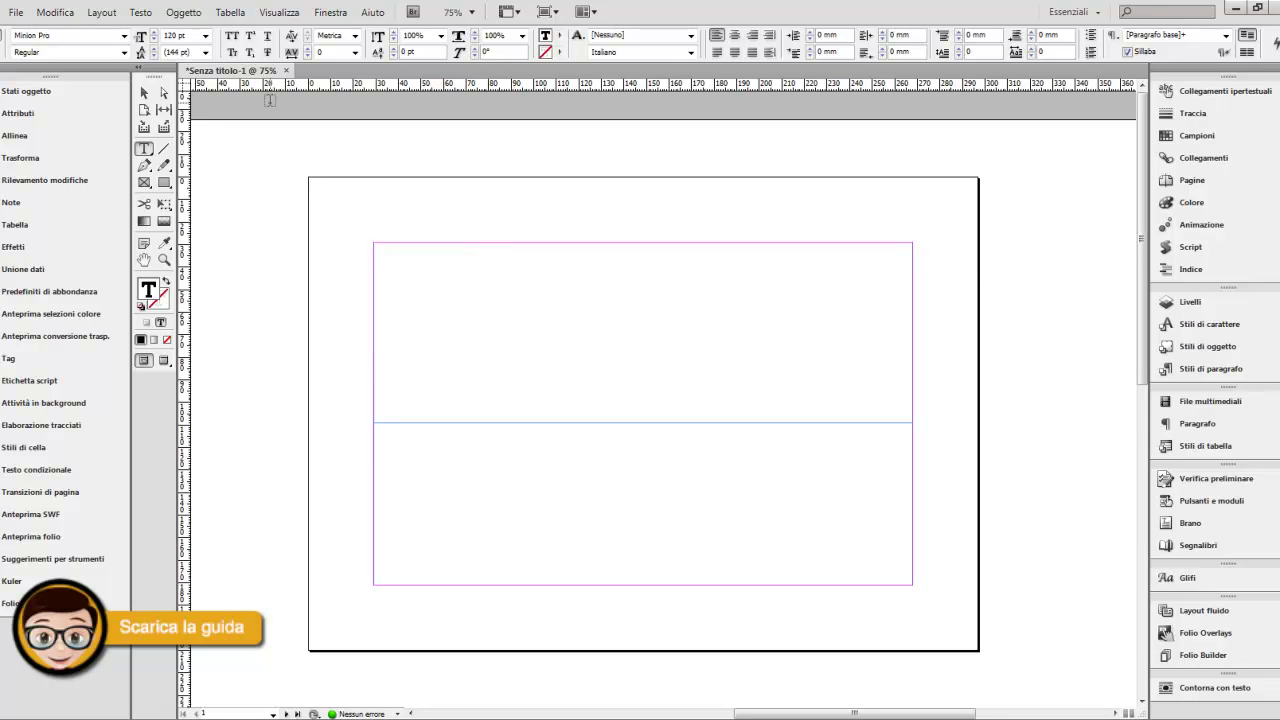
Enter the chart data 30+20+50 as text in the frame
type("30")
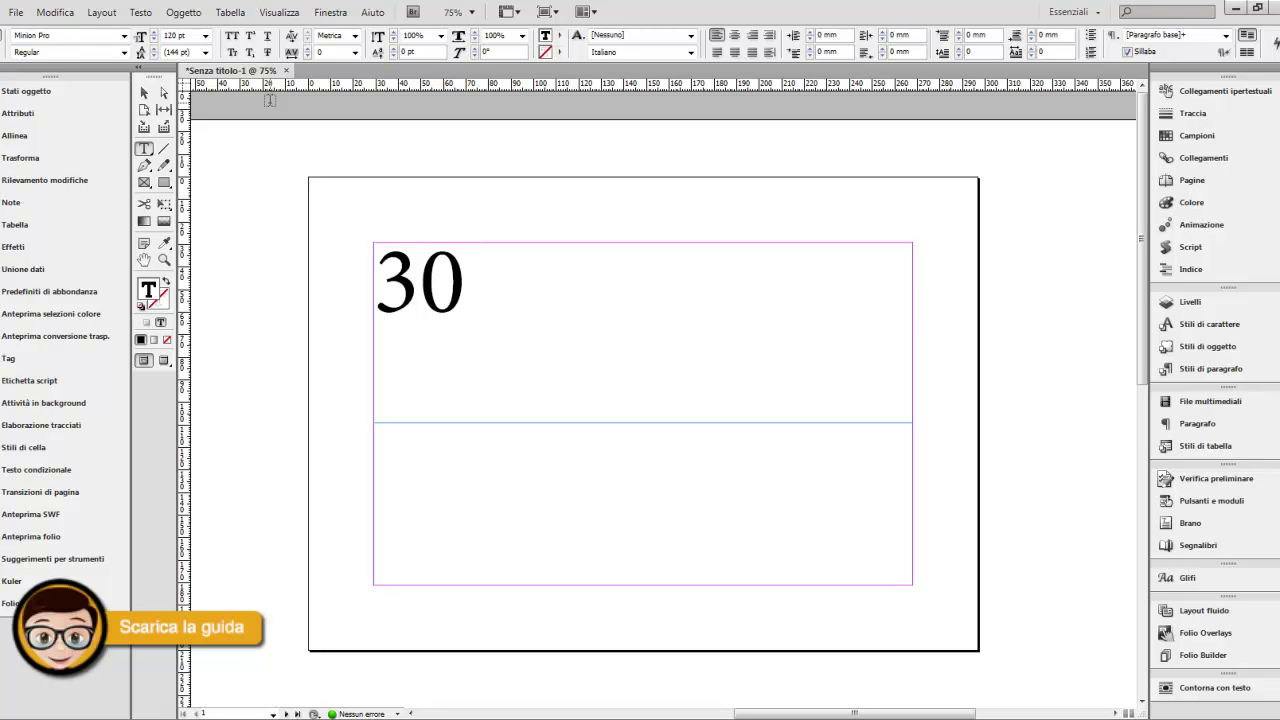
type("+20")
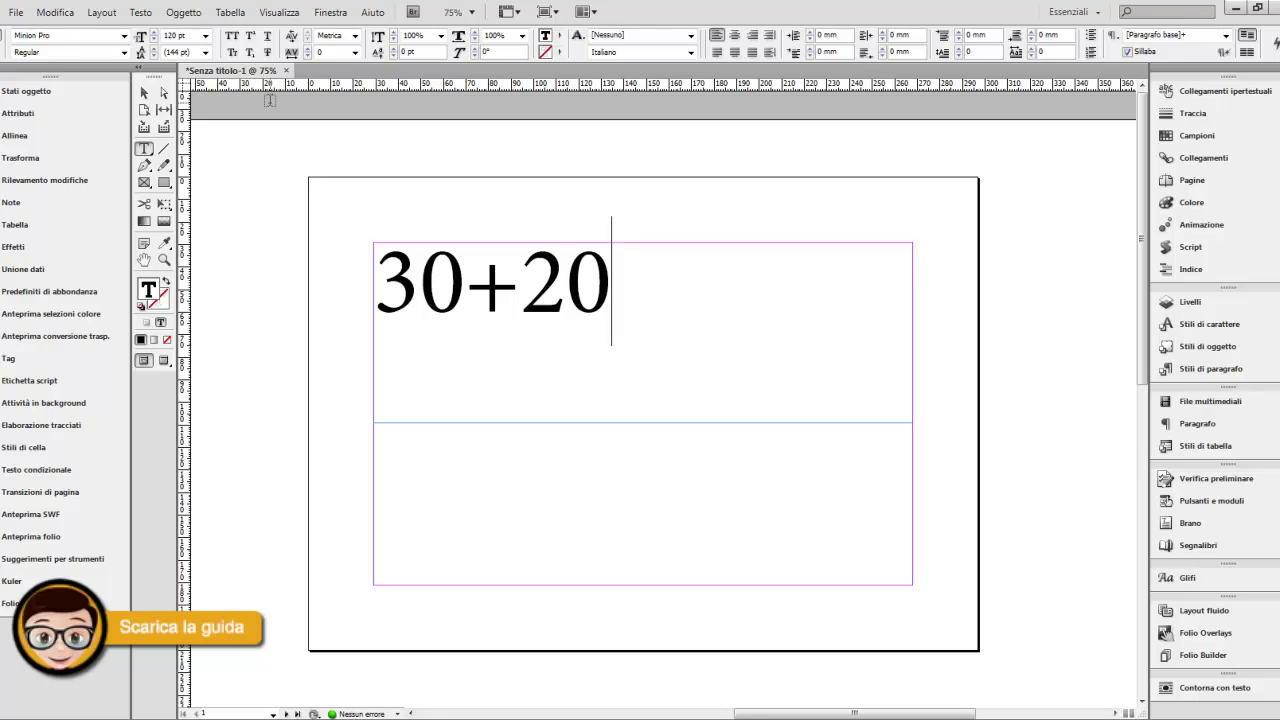
type("+")
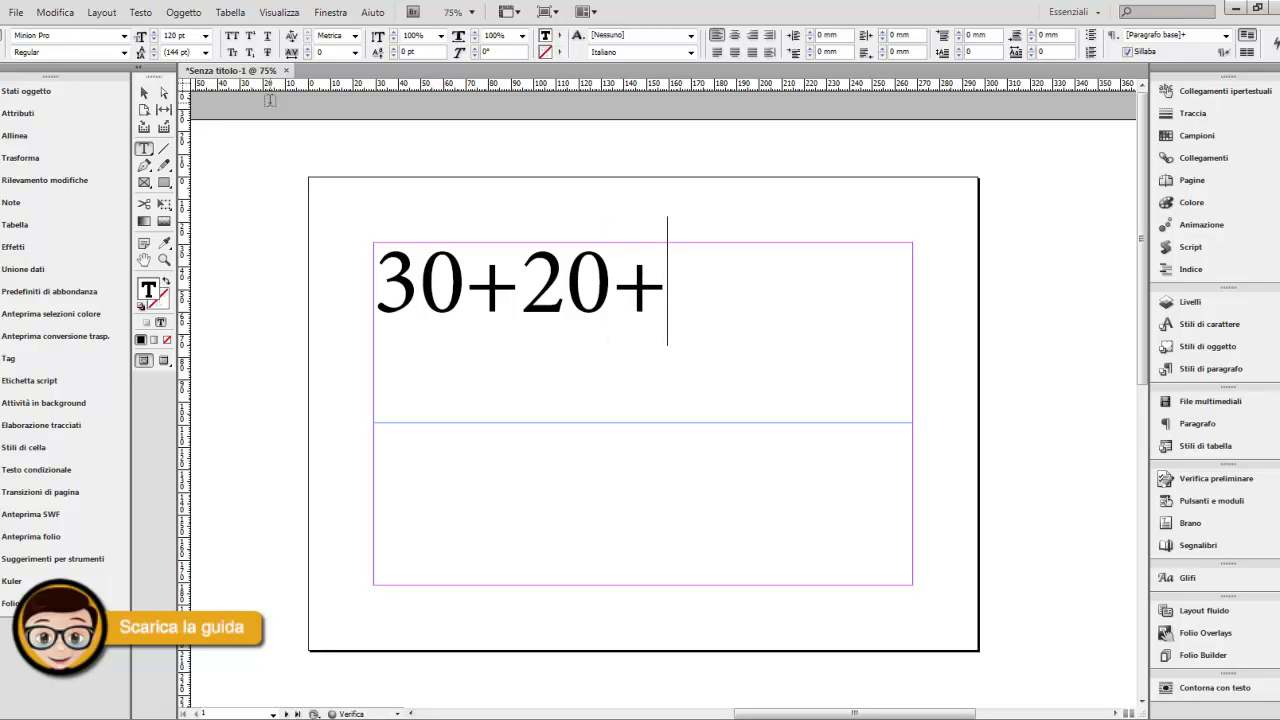
type("50")
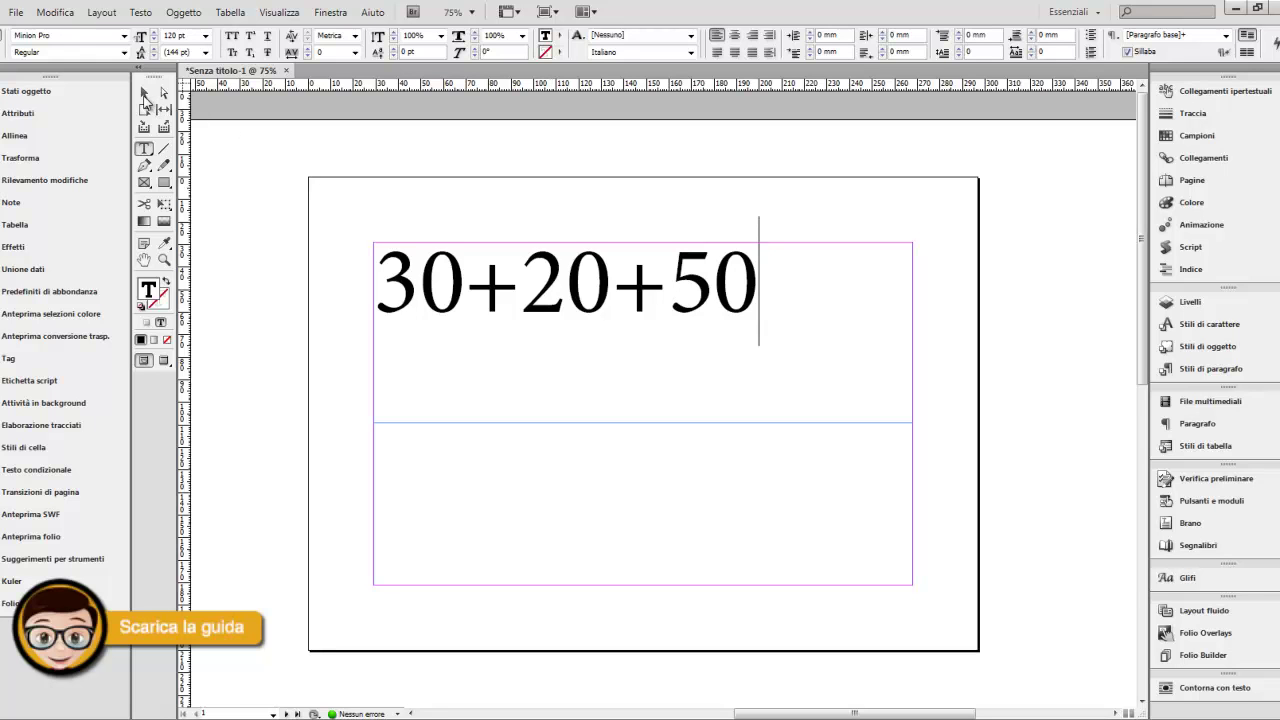
Format the whole 30+20+50 line with the Chartwell font in the Pies style
left_click(614, 303)
triple_click(614, 303)
left_click(45, 35)
type("Chartwell")
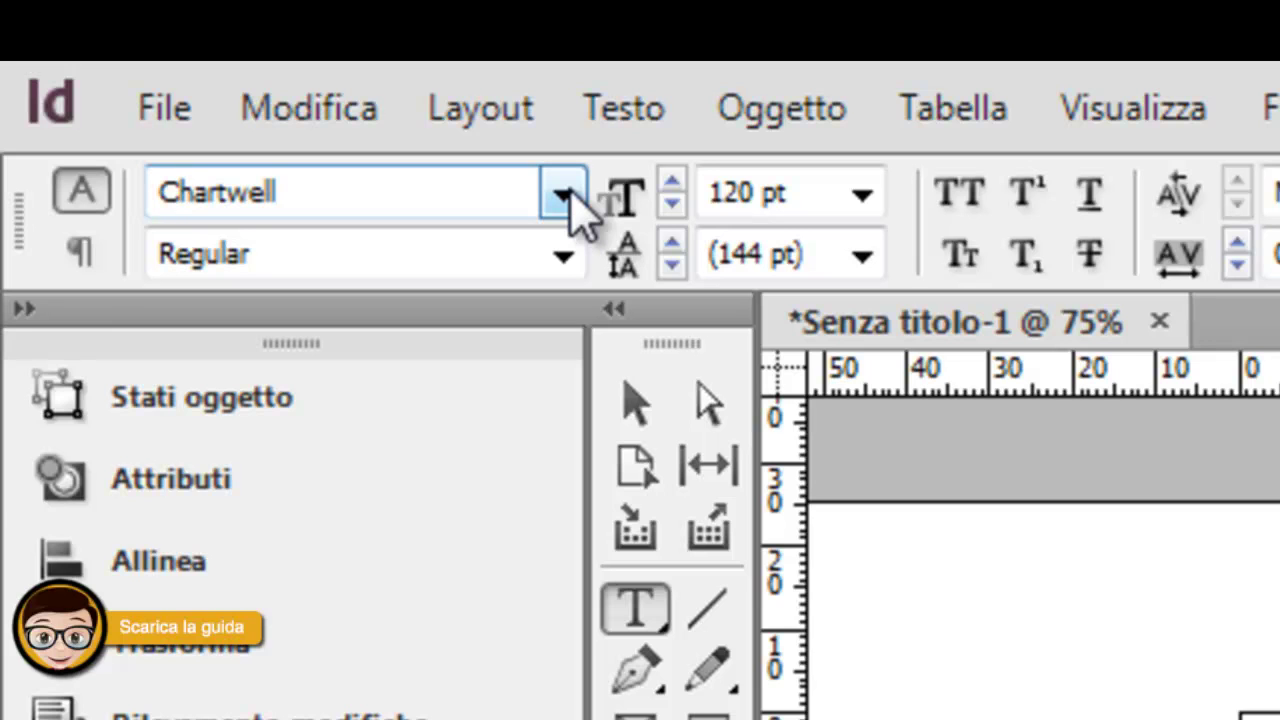
key("Return")
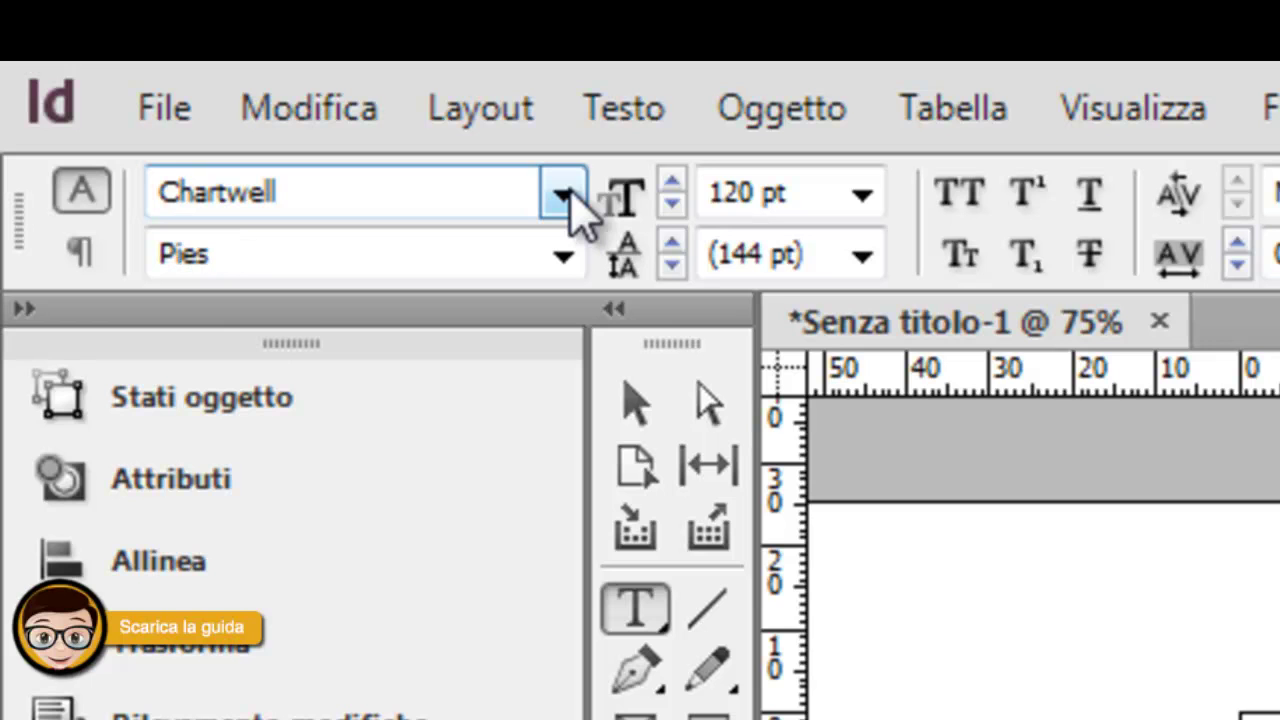
left_click(563, 258)
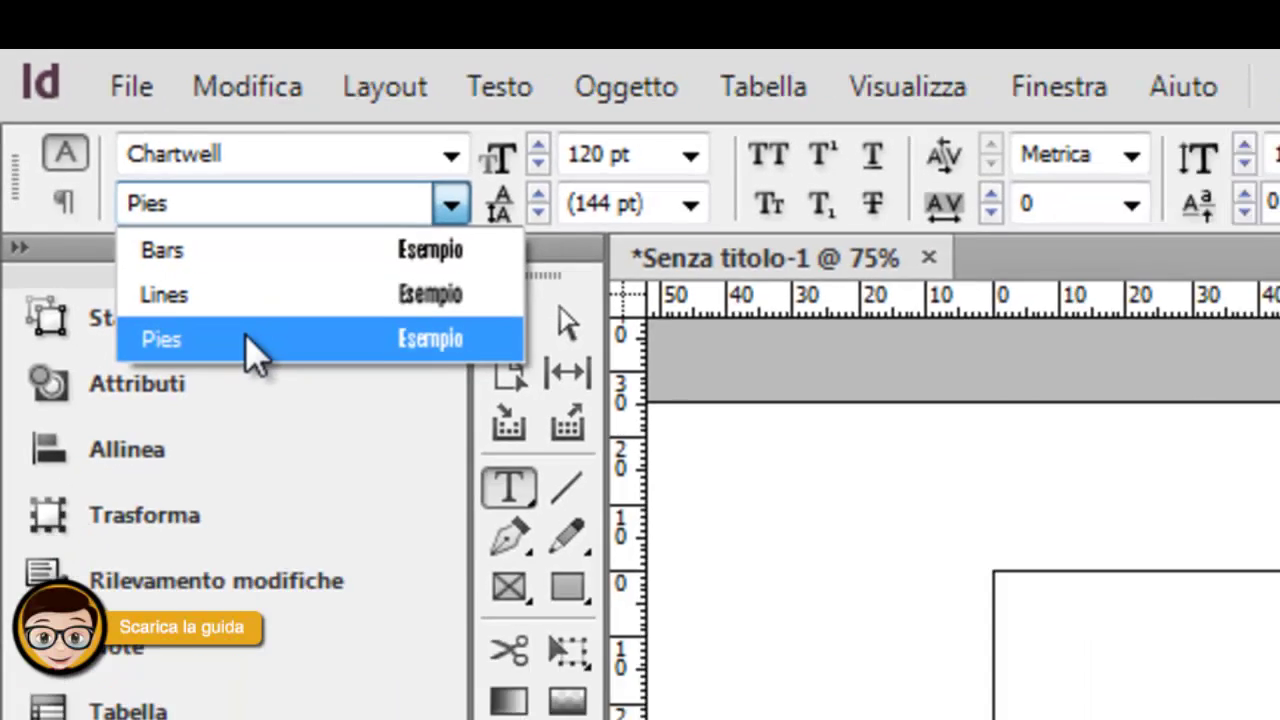
left_click(320, 424)
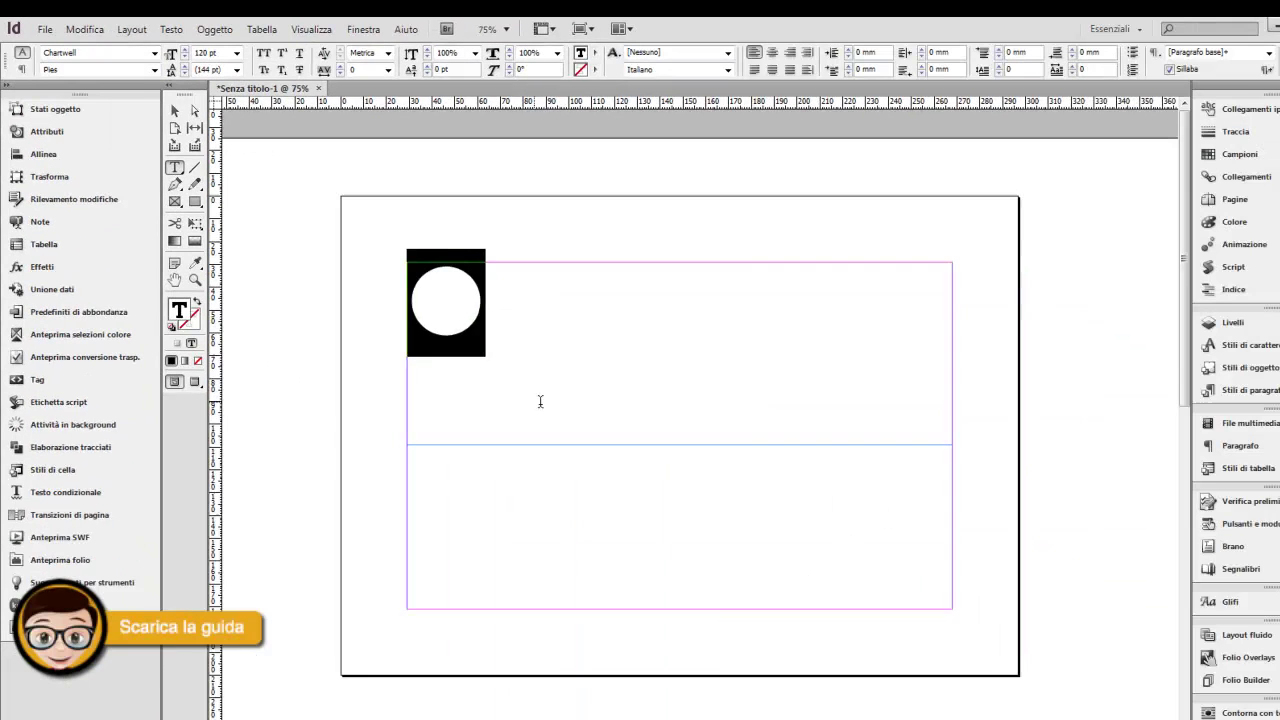
Open the pie chart's text in the Story Editor and place its window beside the chart
left_click(438, 289)
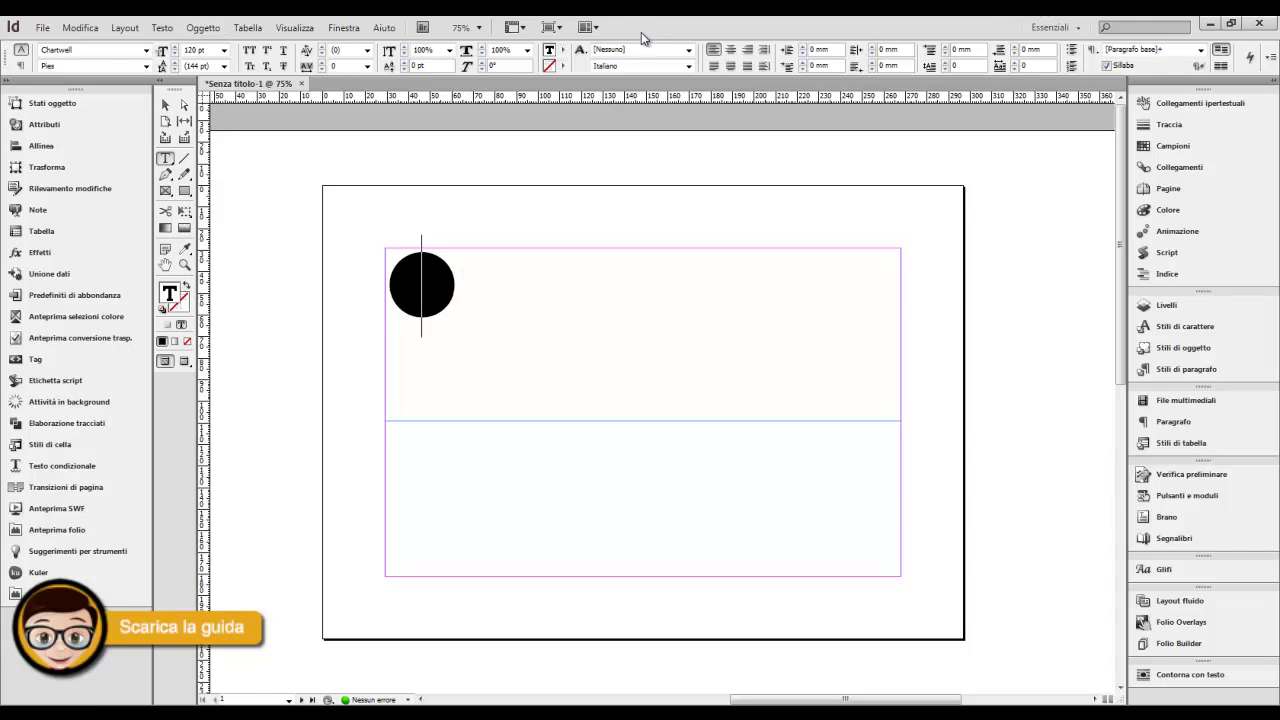
left_click(81, 26)
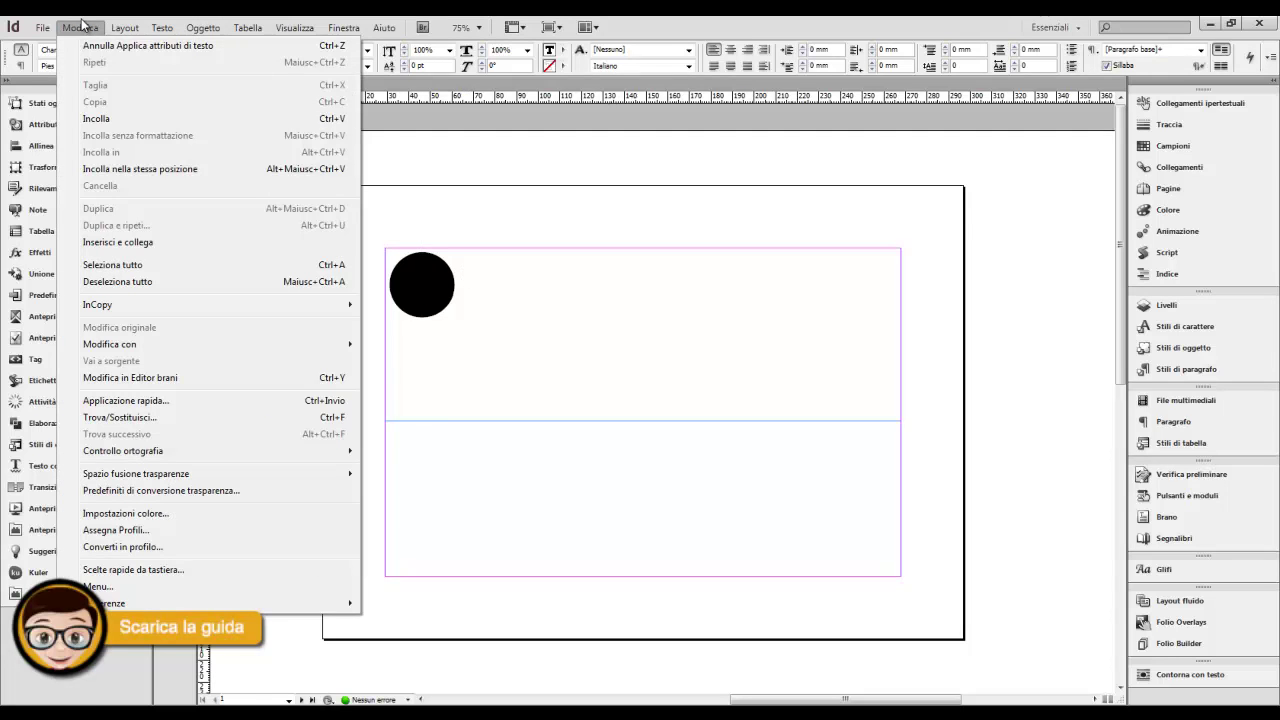
left_click(128, 378)
left_click_drag(378, 116, 711, 220)
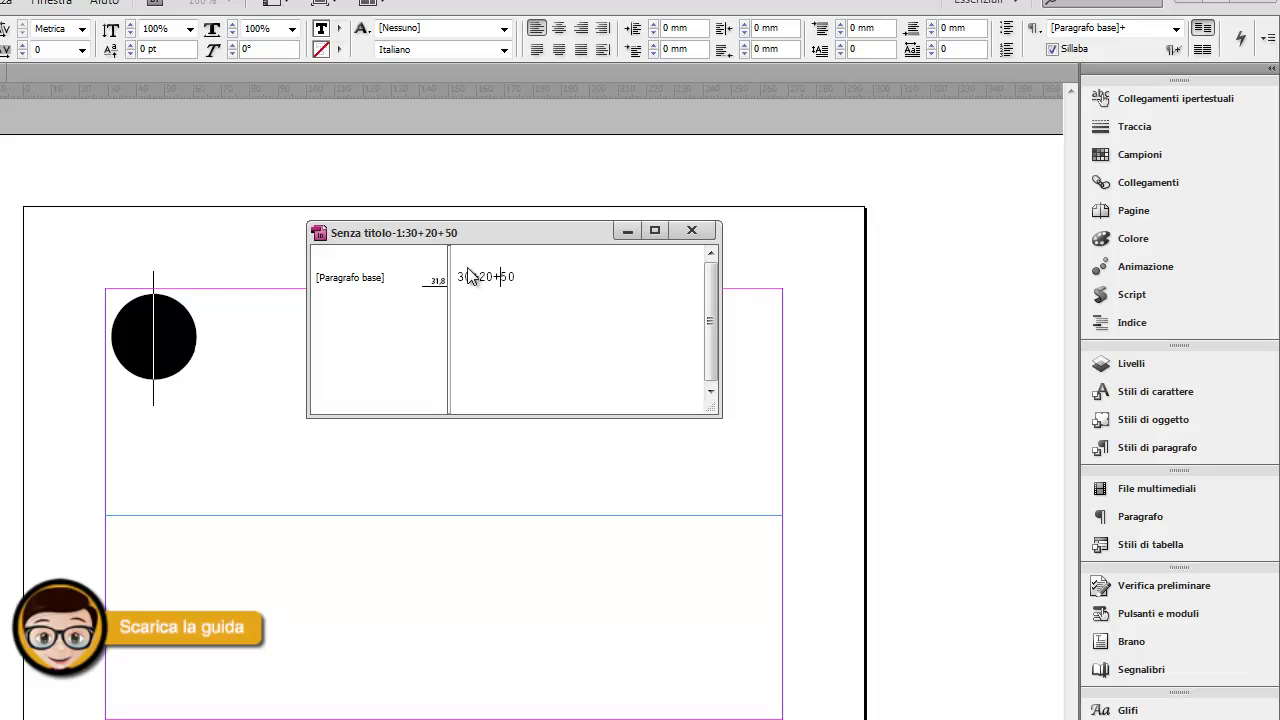
Colour the value 30 with the red swatch C=15 M=100 Y=100 K=0
double_click(464, 277)
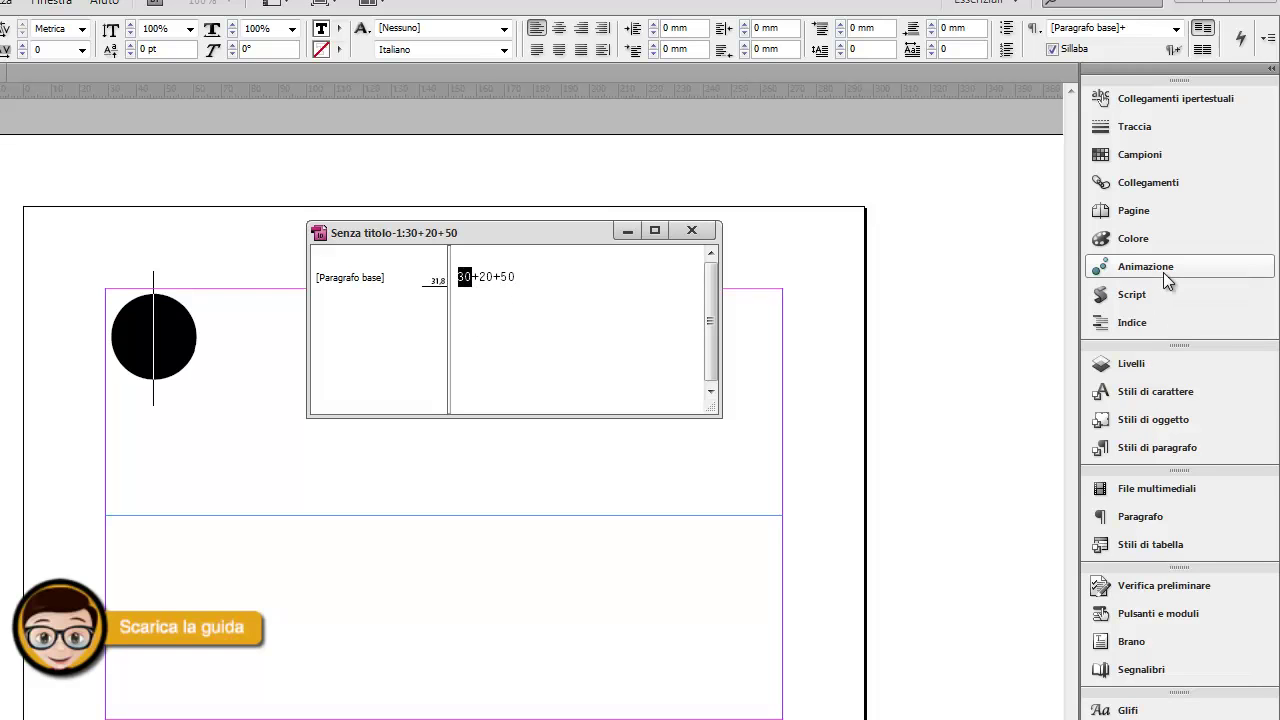
left_click(1132, 156)
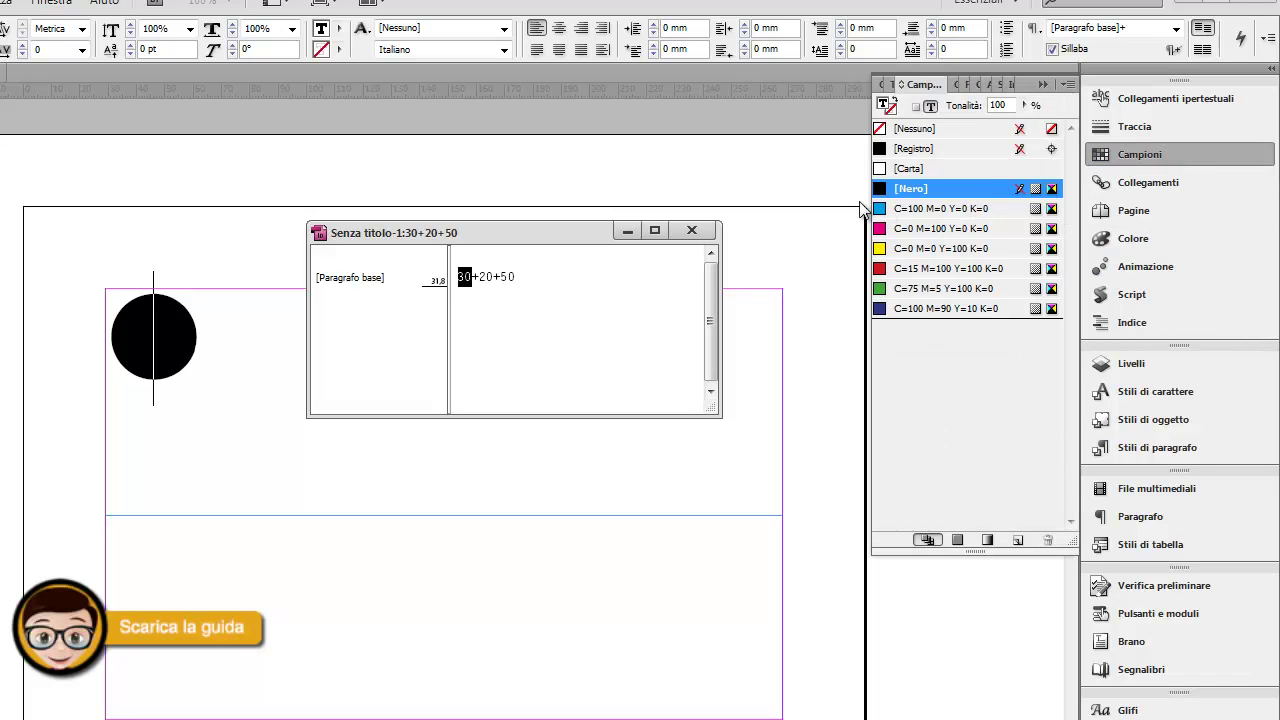
double_click(900, 270)
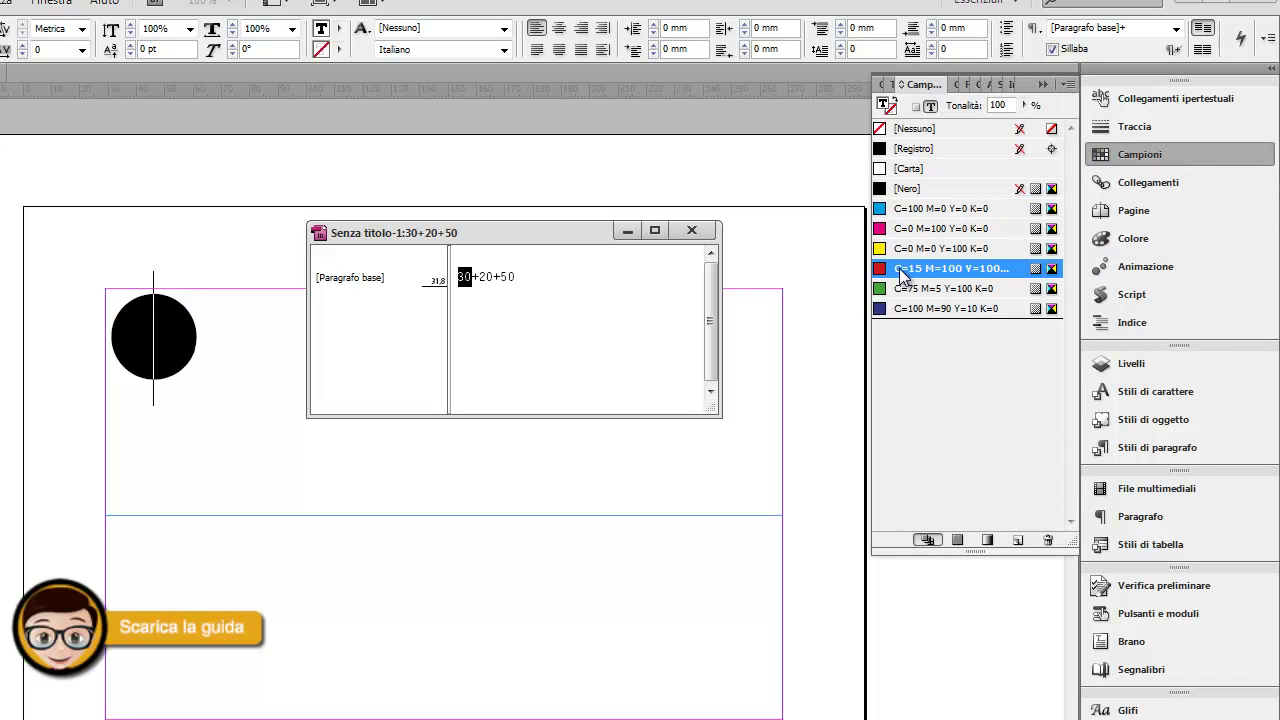
left_click(625, 306)
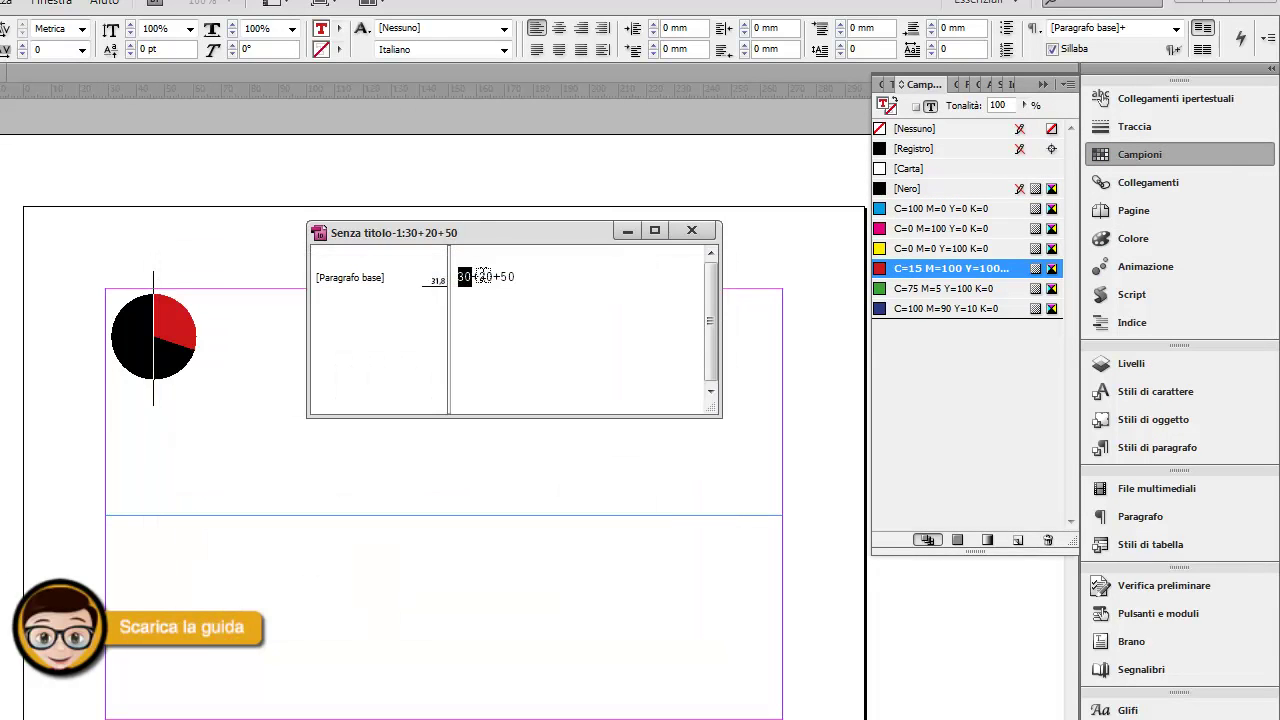
Colour the value 20 with C=0 M=0 Y=100 K=0 and the value 50 with C=100 M=0 Y=0 K=0, and close the Story Editor
left_click_drag(480, 276, 493, 277)
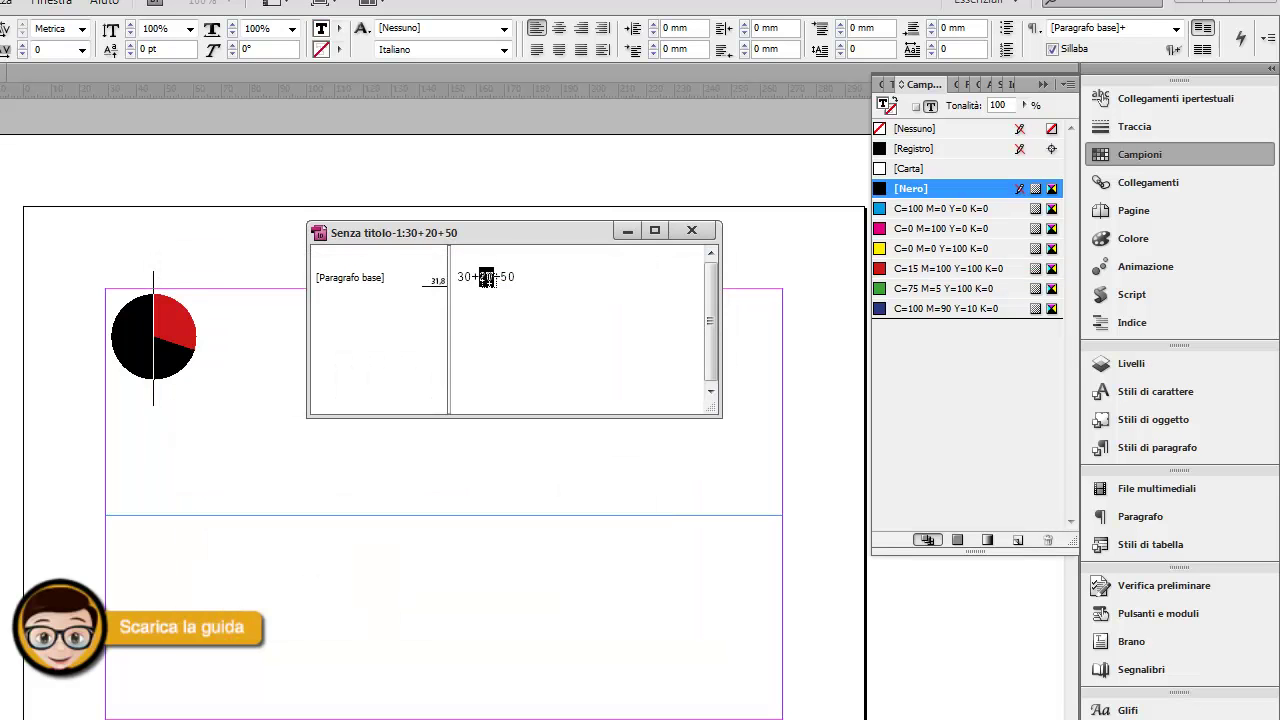
left_click(925, 250)
left_click(507, 276)
double_click(507, 276)
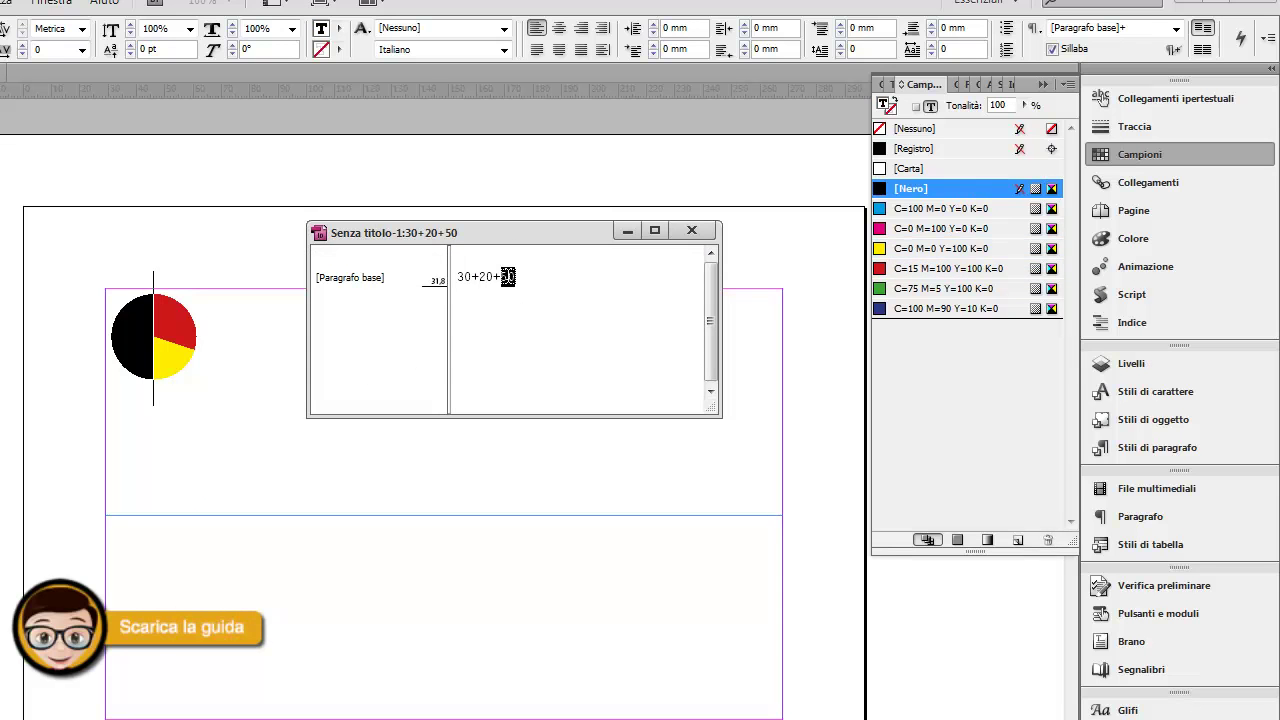
left_click(945, 209)
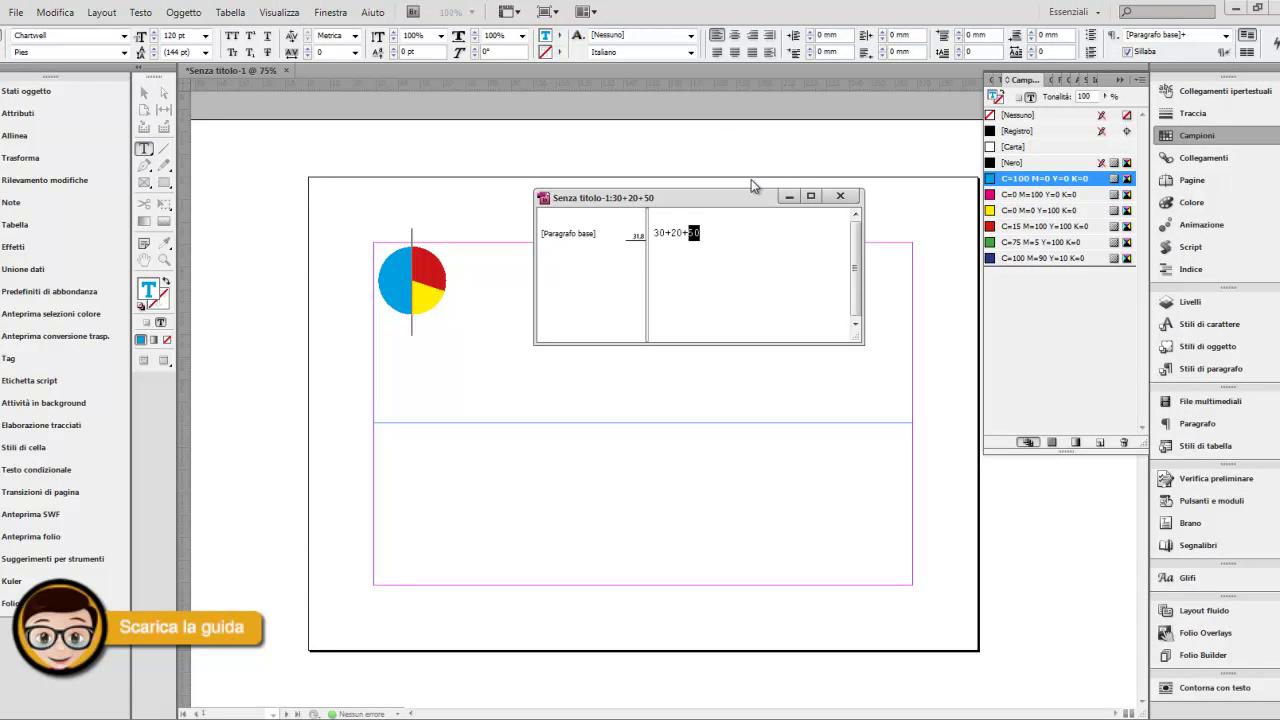
left_click(840, 197)
left_click(1166, 135)
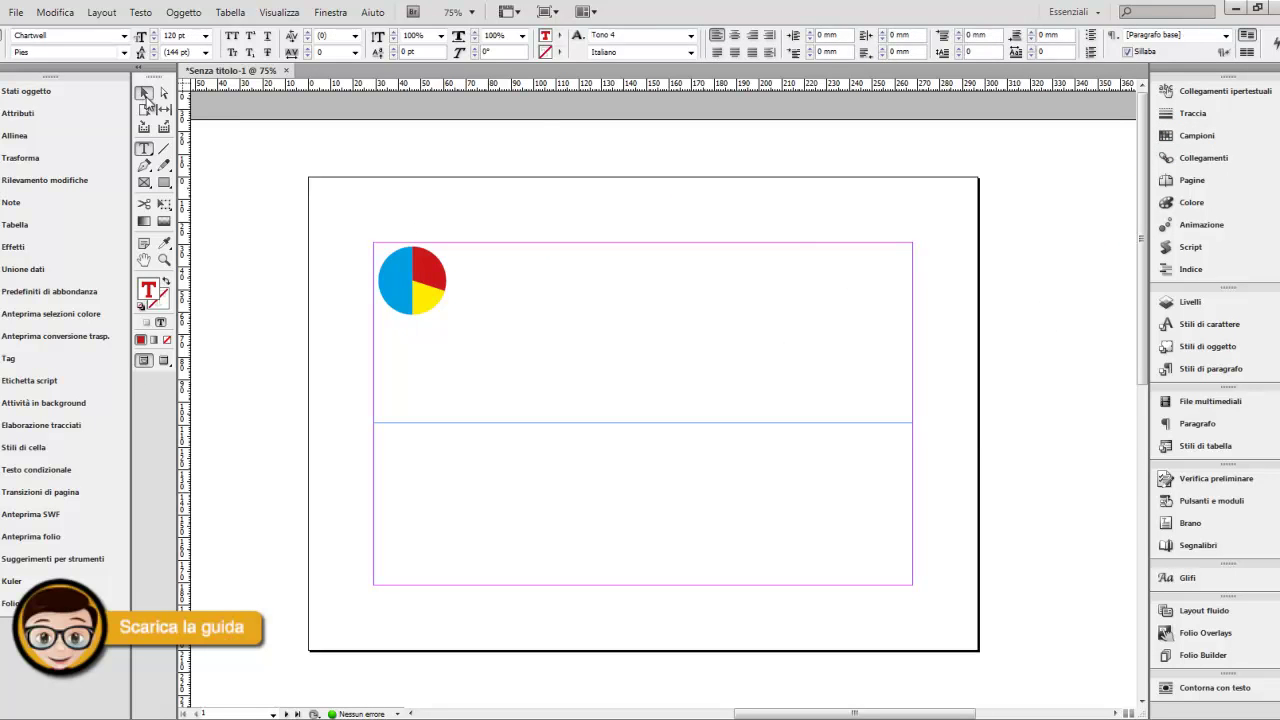
Examine the coloured slices of the pie chart at close range
left_click(144, 93)
left_click(286, 251)
left_click(163, 260)
left_click_drag(357, 223, 548, 346)
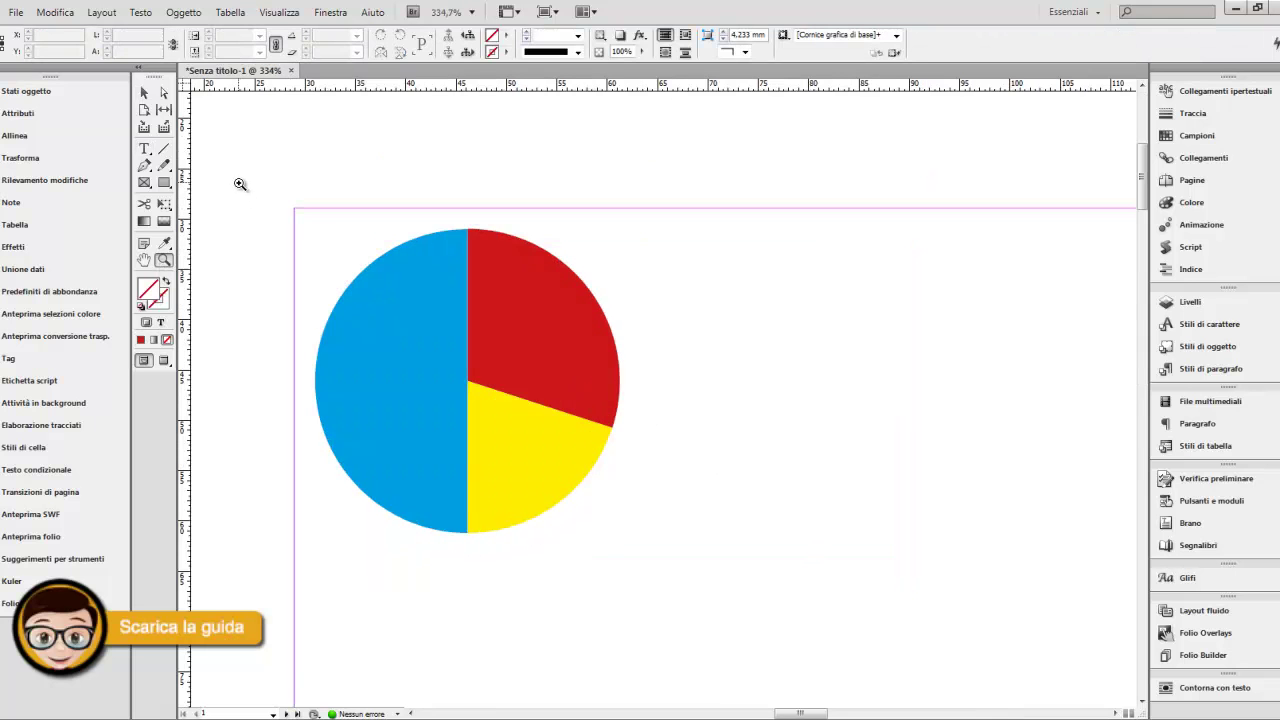
left_click(144, 93)
key("z")
left_click(660, 290, "alt")
left_click(677, 449, "alt")
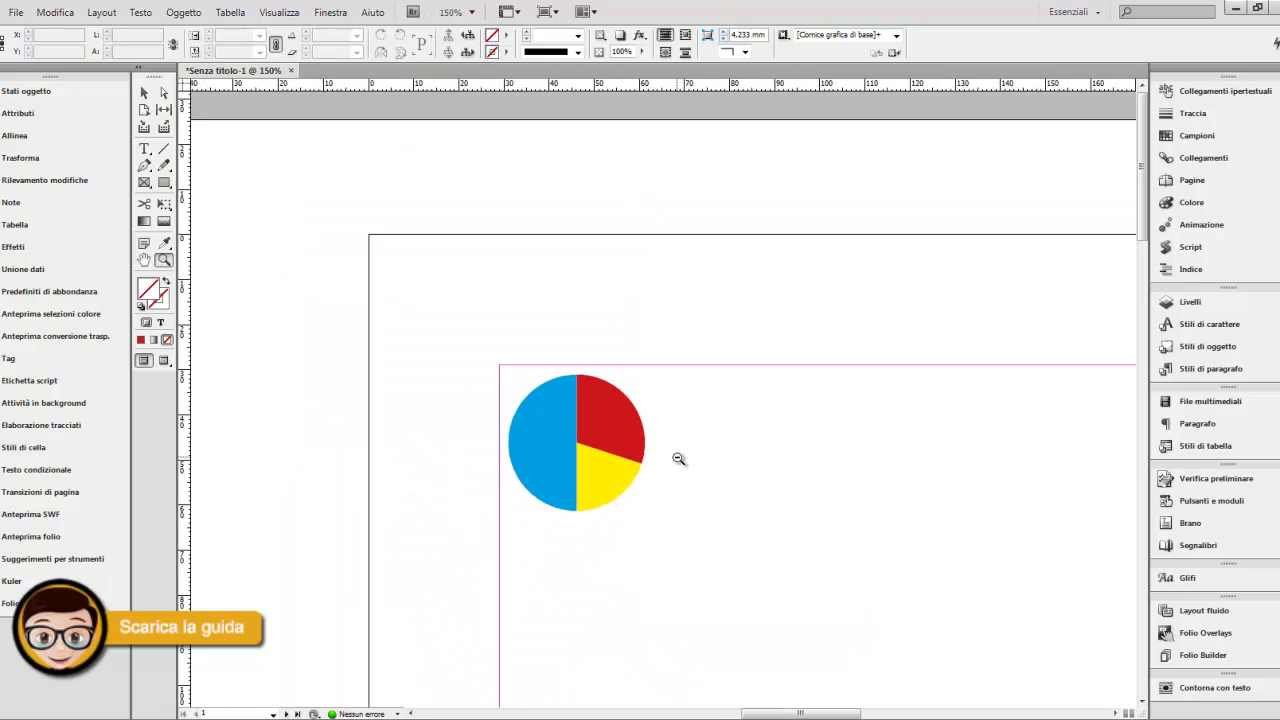
left_click(680, 460, "alt")
left_click(688, 430, "alt")
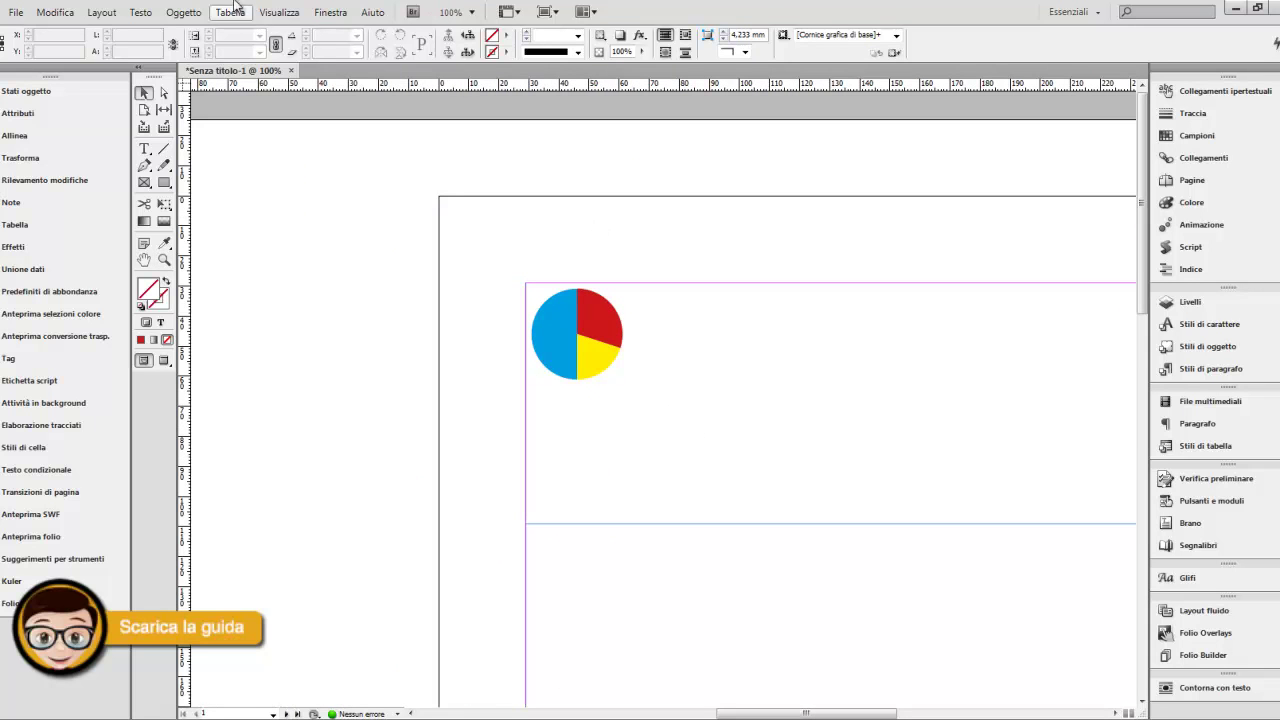
Reopen the pie chart's text in the Story Editor and change its second value to 30
left_click(60, 15)
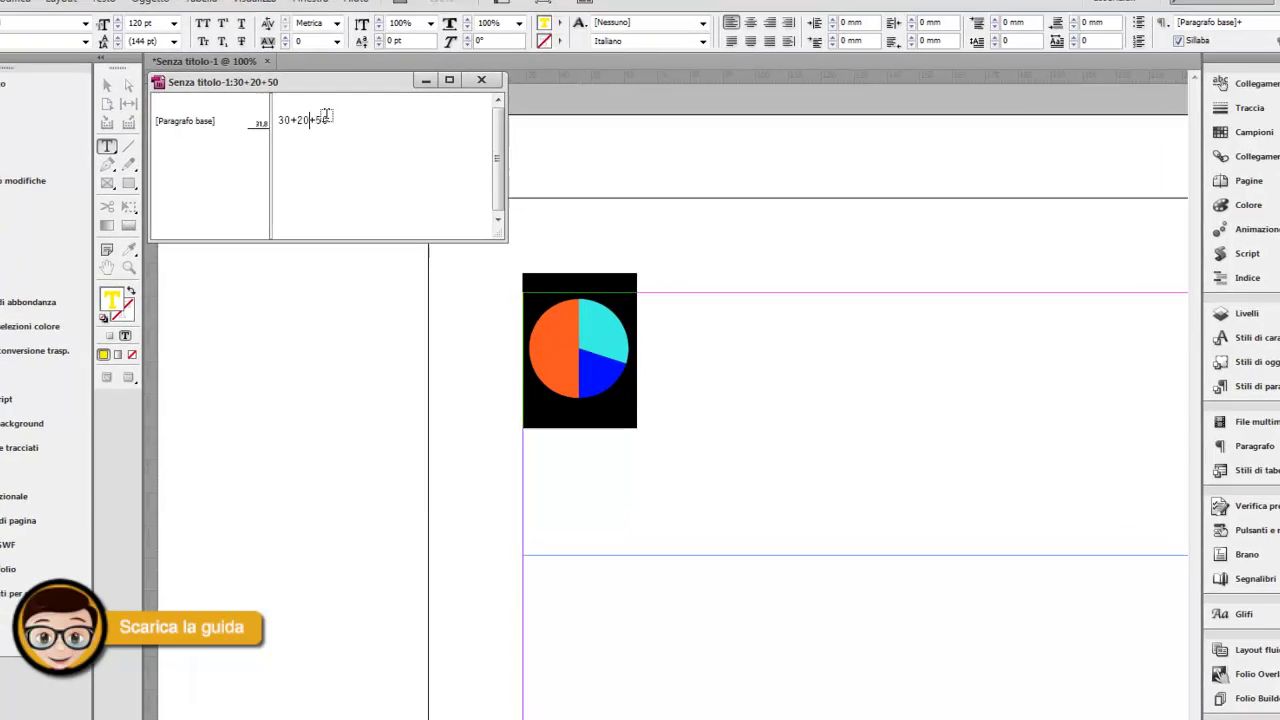
key("ctrl+z")
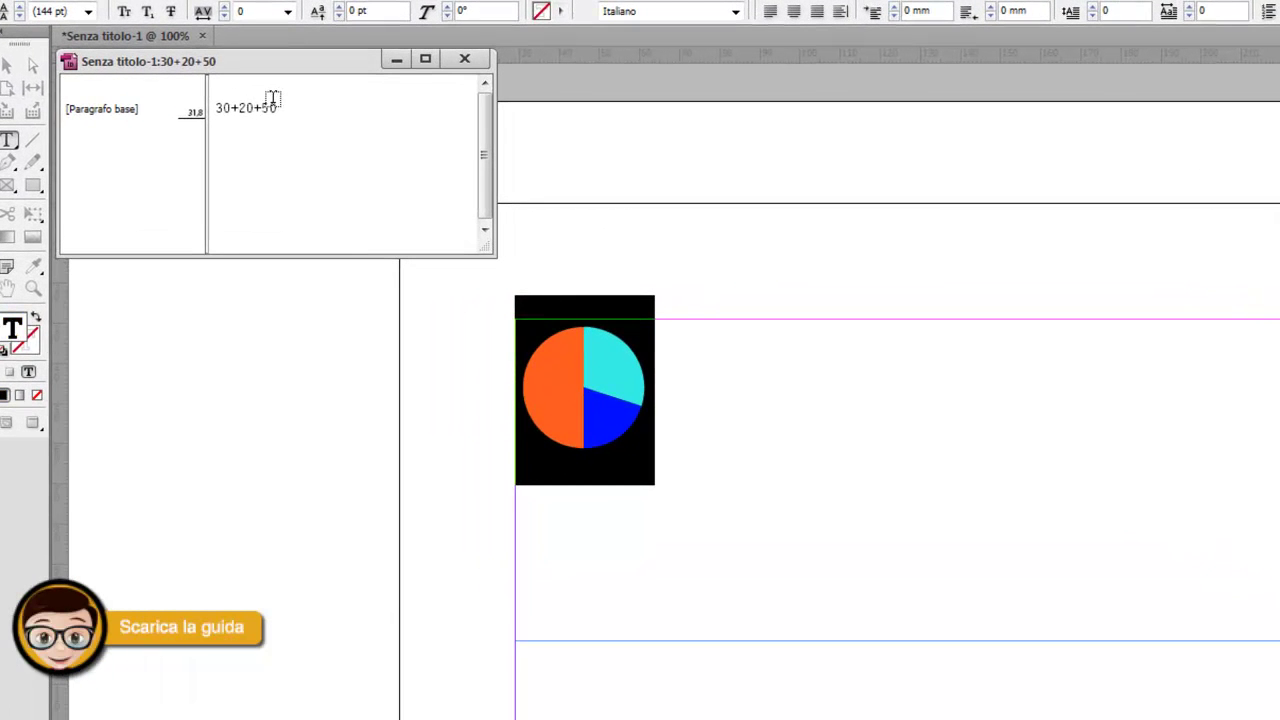
key("Left")
key("BackSpace")
type("3")
Change the chart's third value to 40, close the Story Editor and deselect the frame
left_click(271, 104)
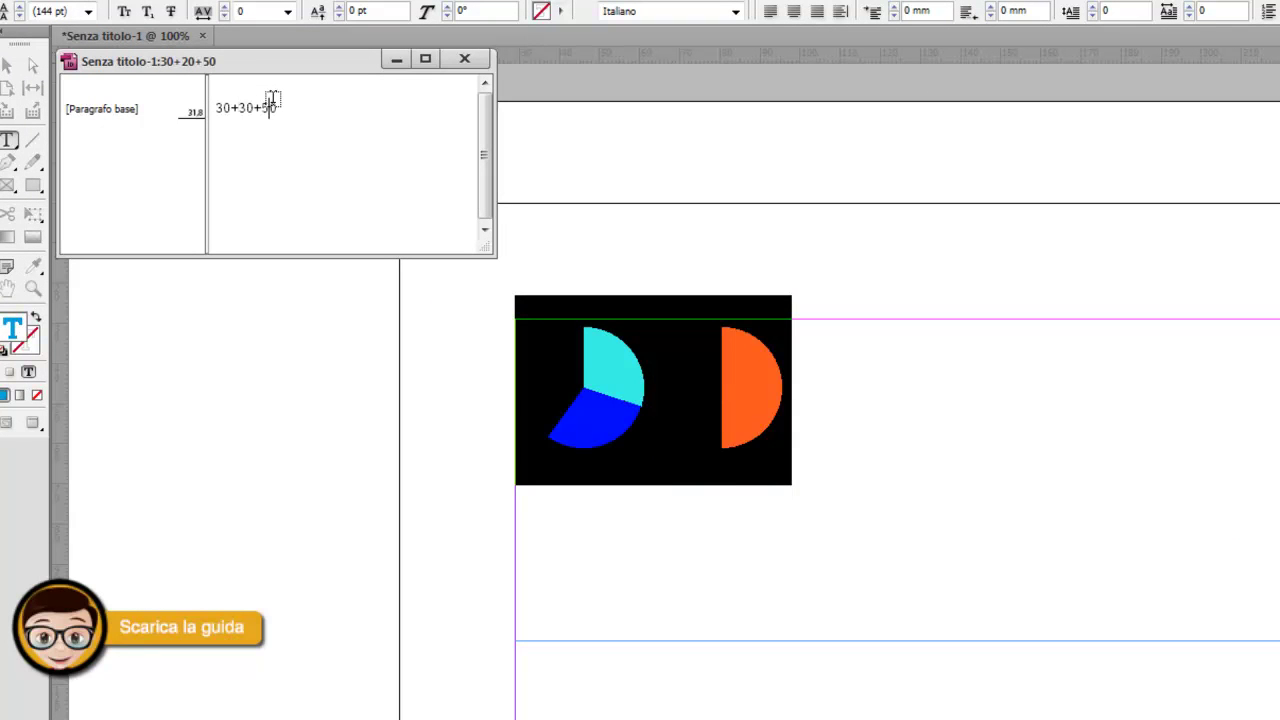
key("BackSpace")
type("4")
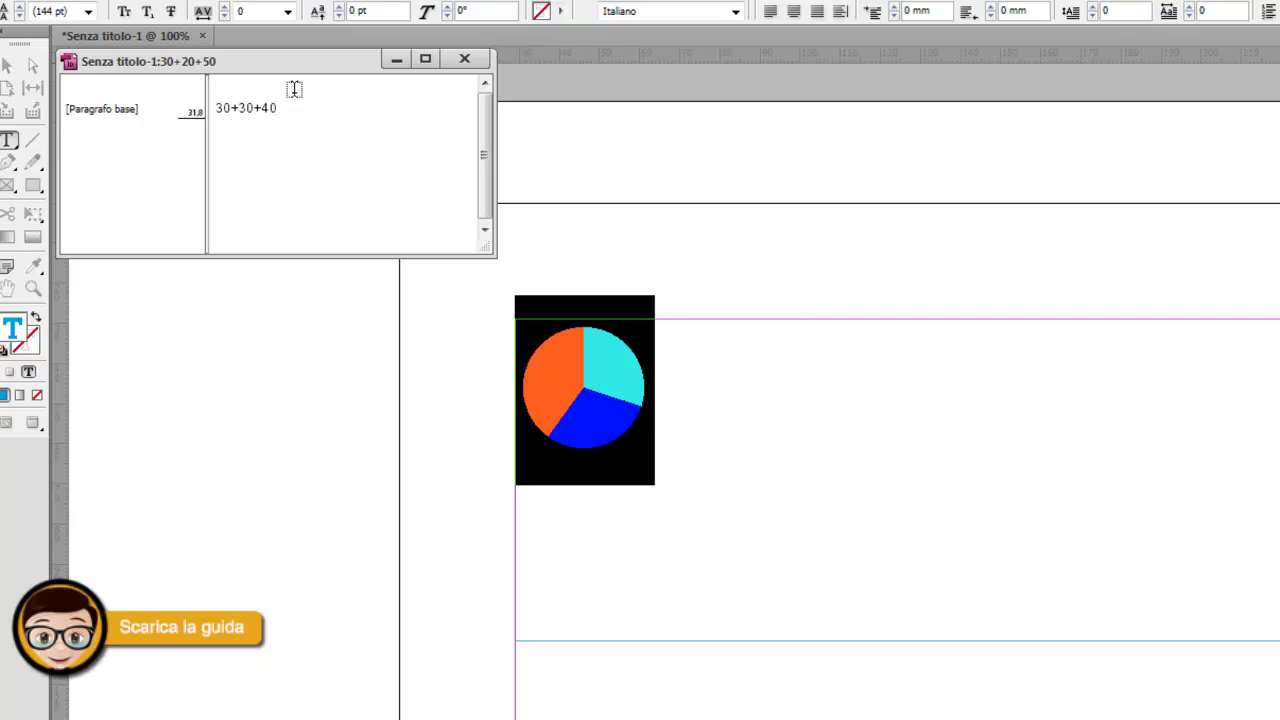
left_click(464, 59)
key("Escape")
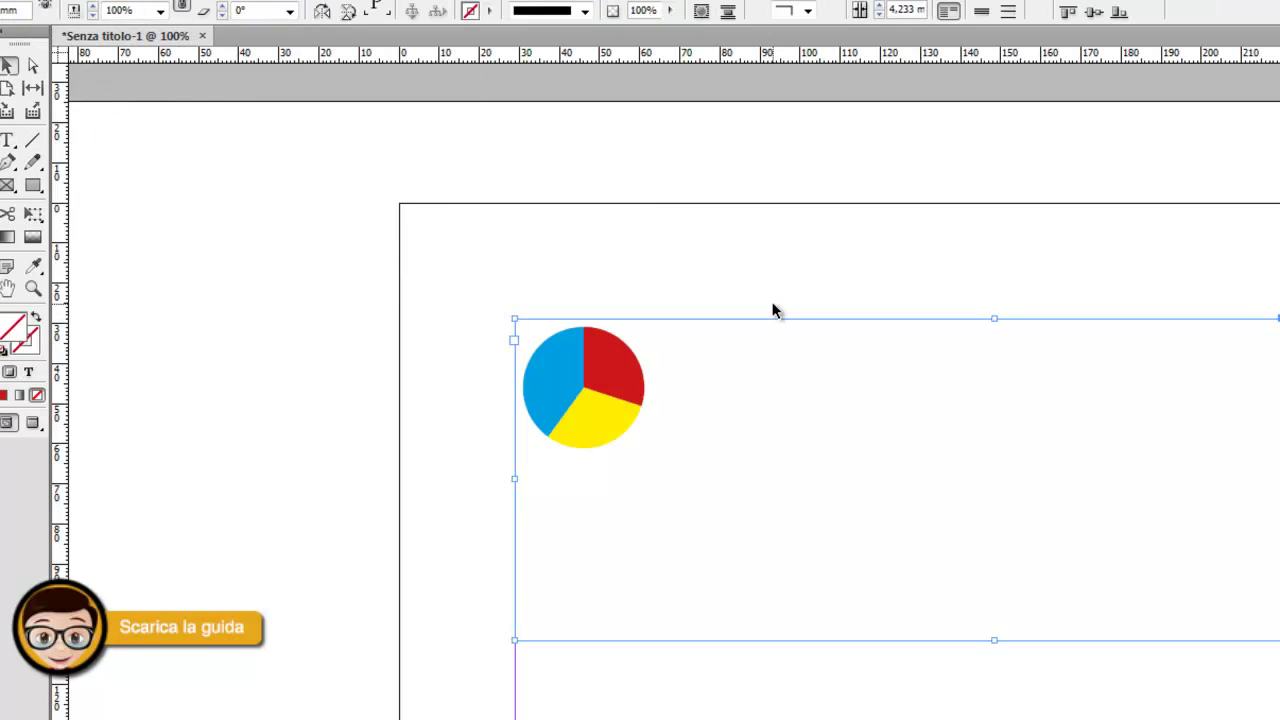
left_click(789, 271)
left_click_drag(831, 414, 675, 399)
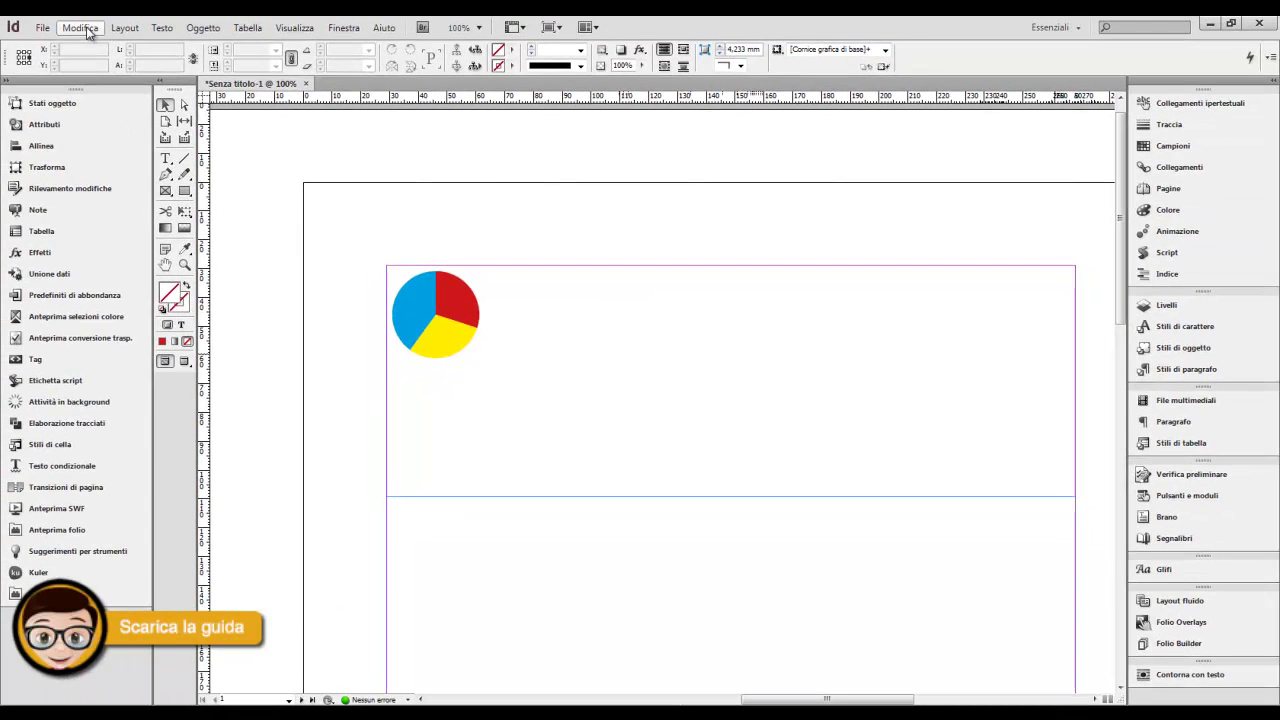
Reopen the pie chart's text in the Story Editor, append +a after the last value and select the a
left_click(82, 28)
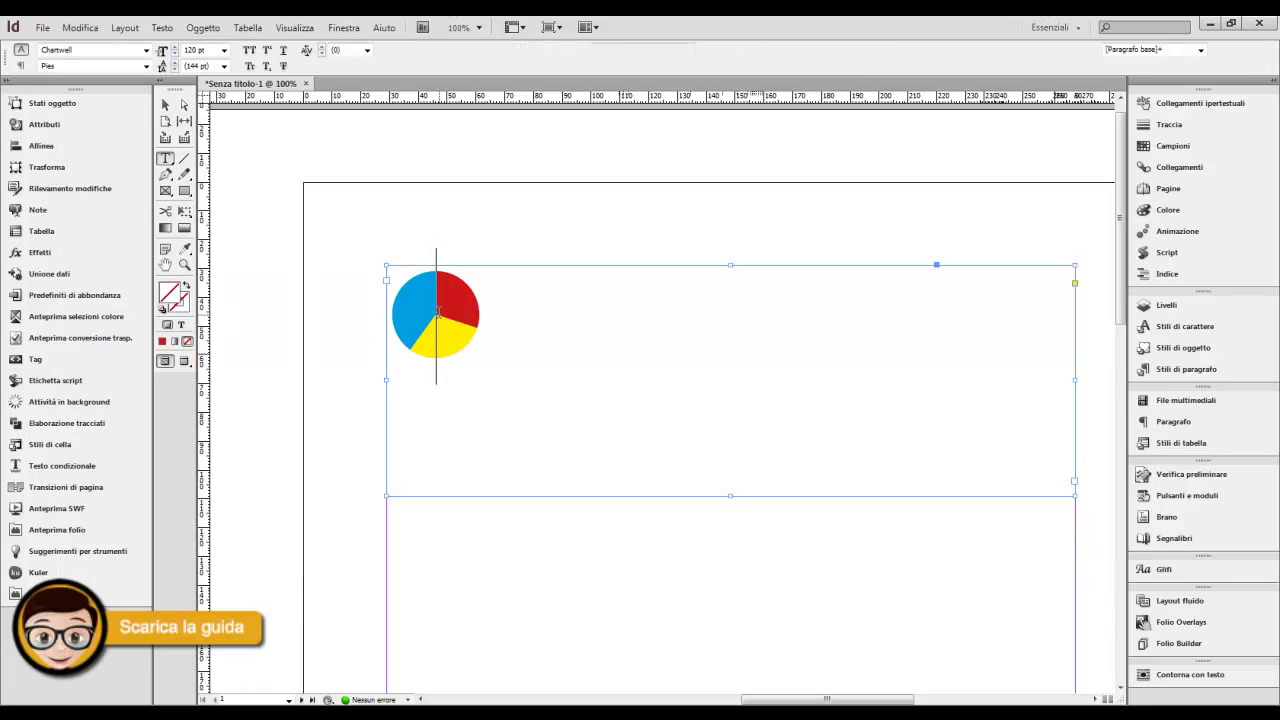
left_click(438, 312)
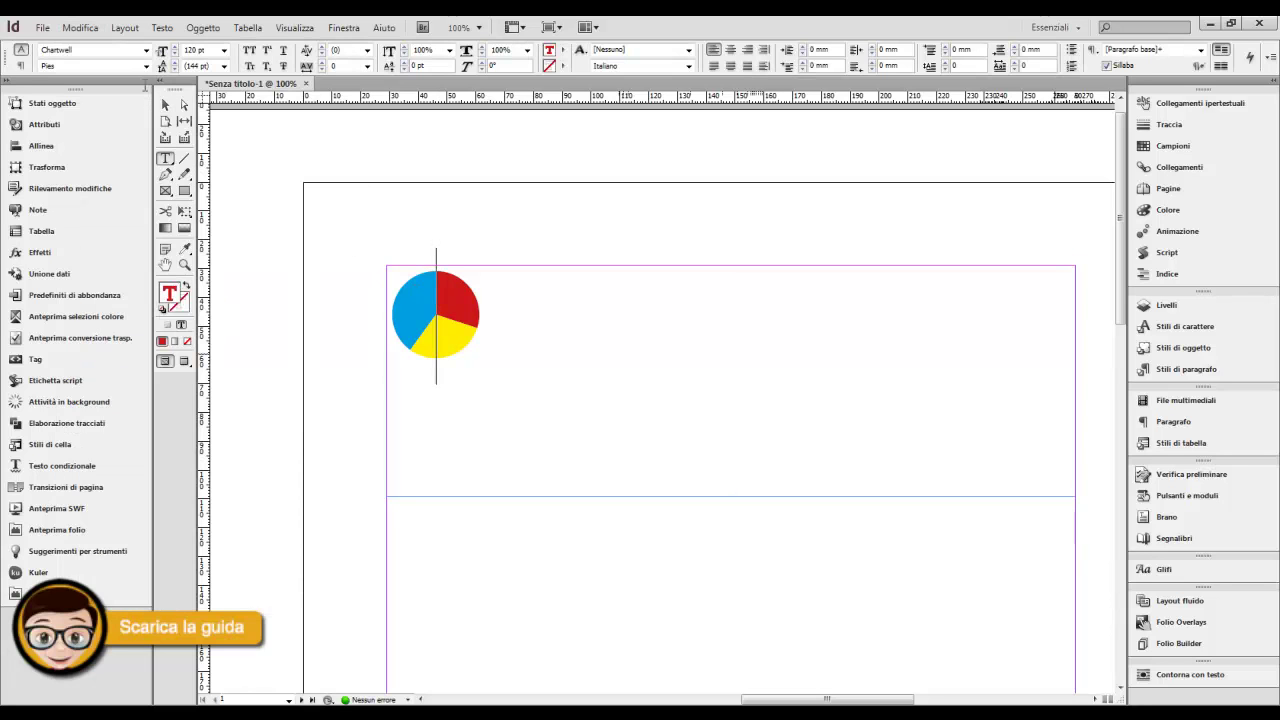
left_click(80, 27)
left_click(216, 379)
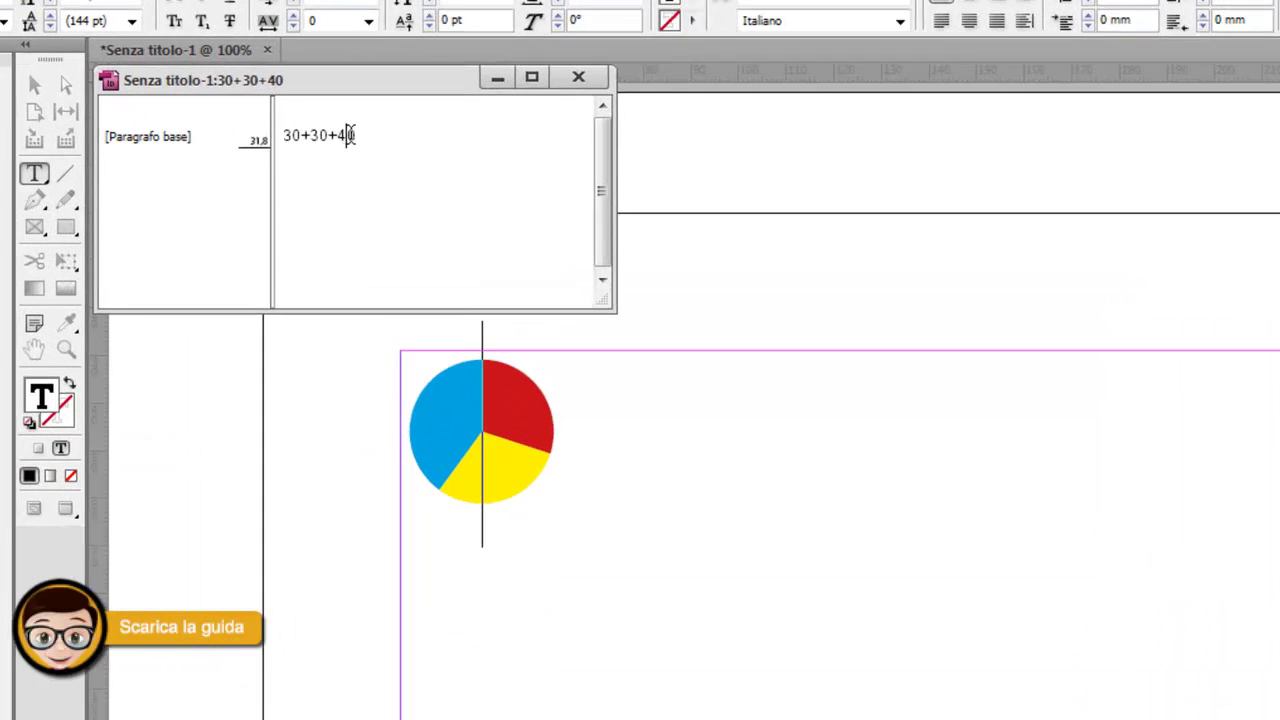
type("+")
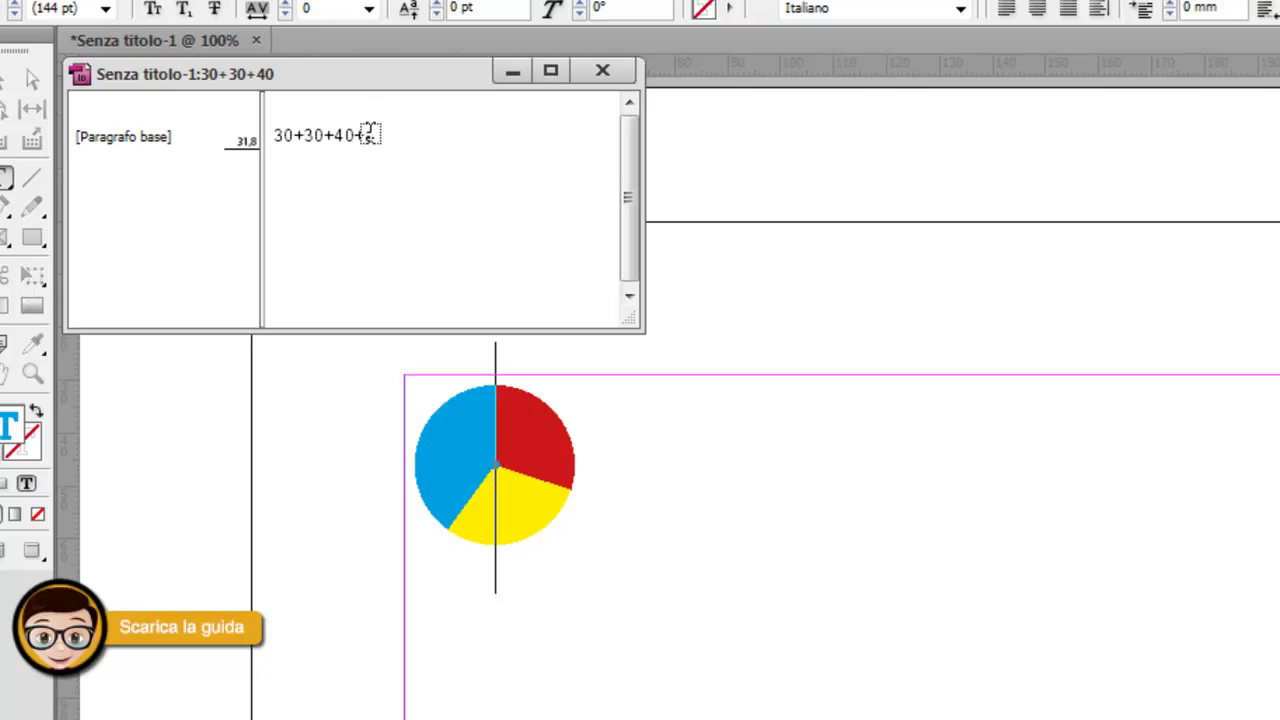
left_click_drag(362, 133, 413, 140)
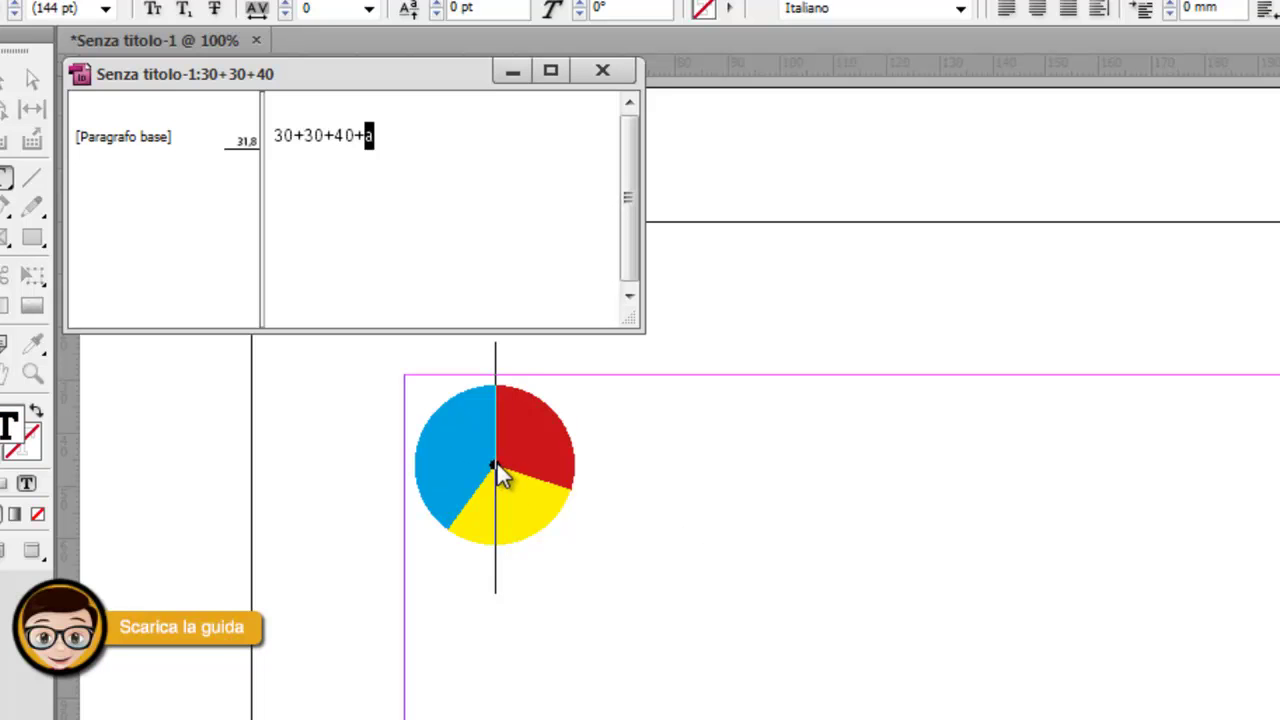
Try the letters b, c, d, e and z in place of a to compare the sizes of the chart's central hole
type("b")
key("BackSpace")
type("c")
key("BackSpace")
type("d")
key("BackSpace")
type("e")
key("BackSpace")
type("z")
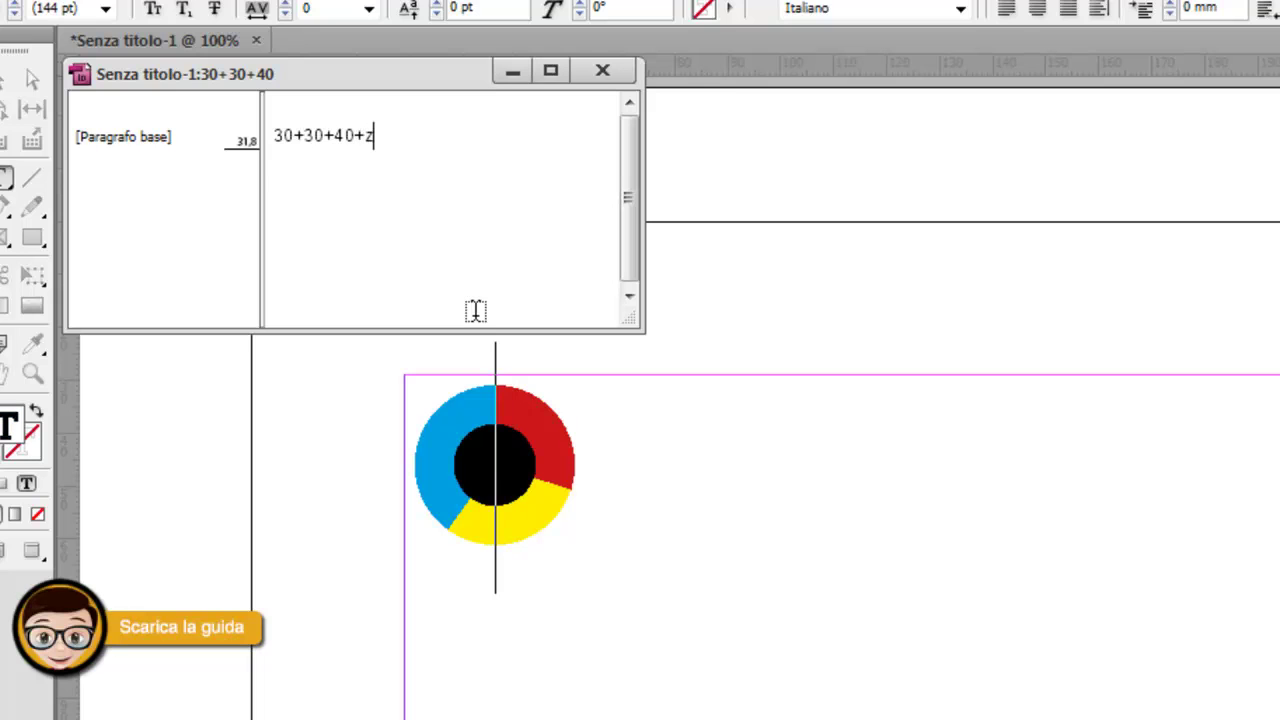
key("BackSpace")
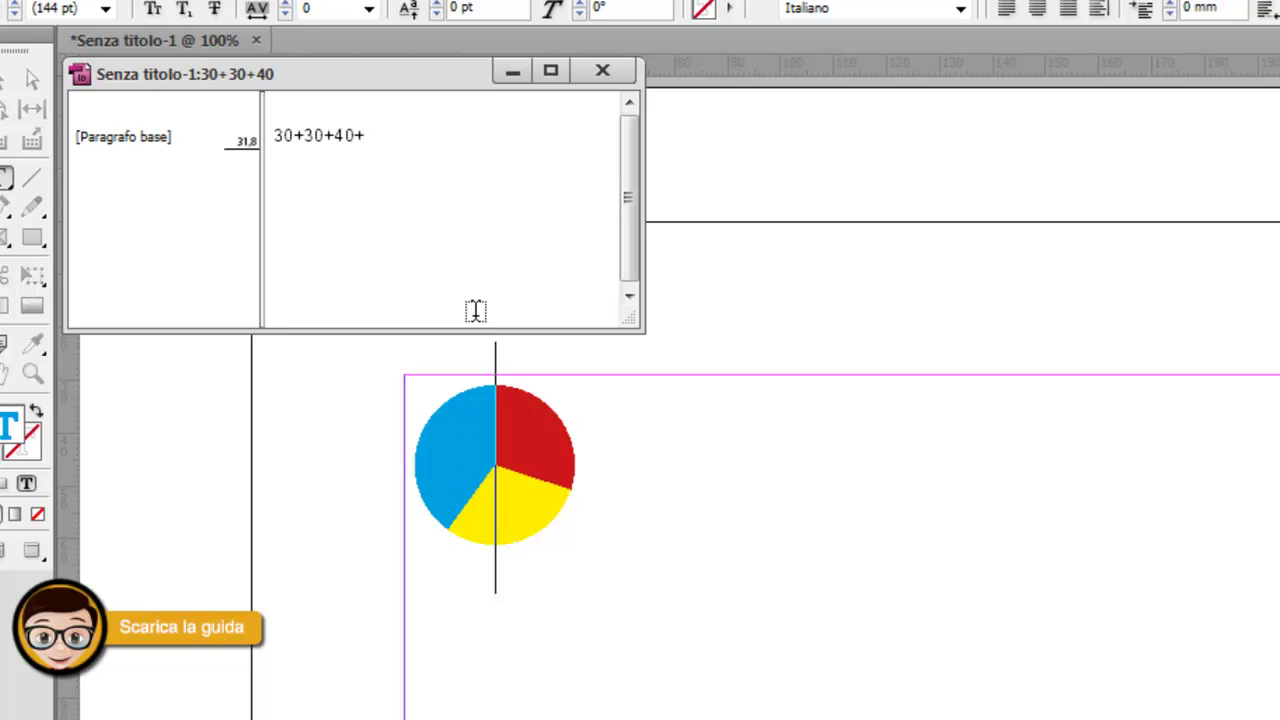
Add a capital A after the last plus sign and colour it with the [Carta] swatch
type("A")
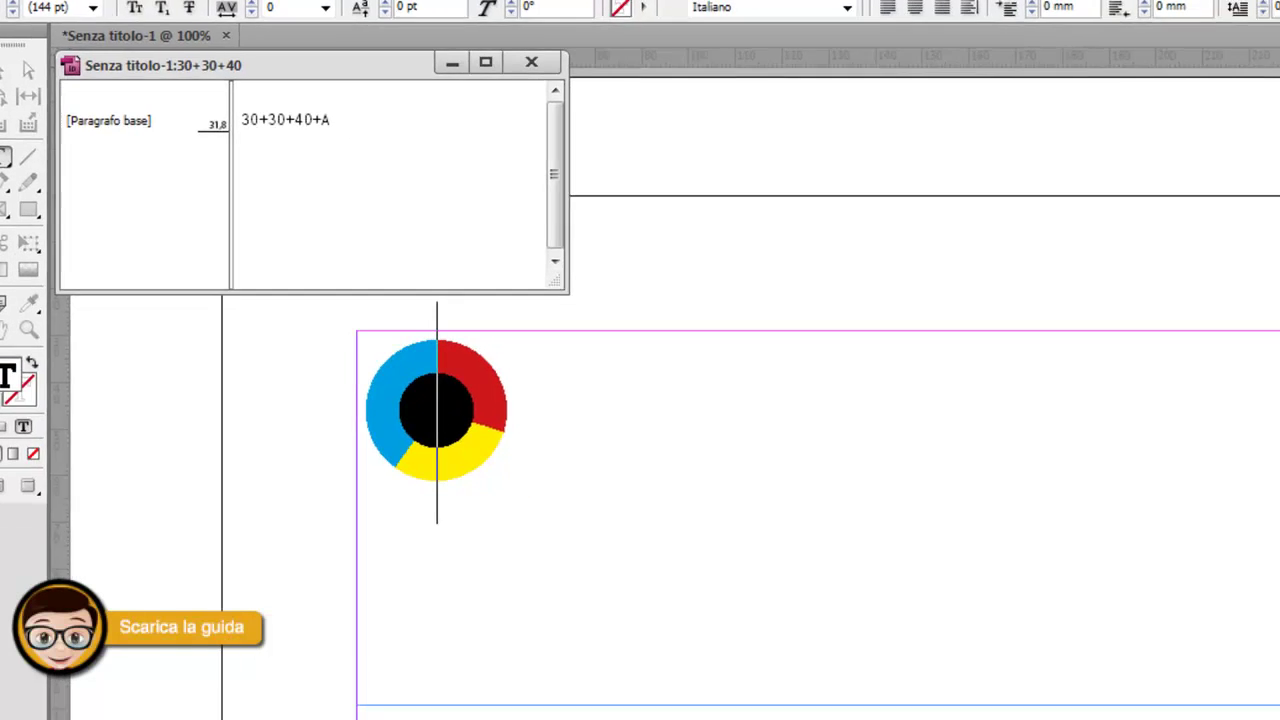
left_click(994, 115)
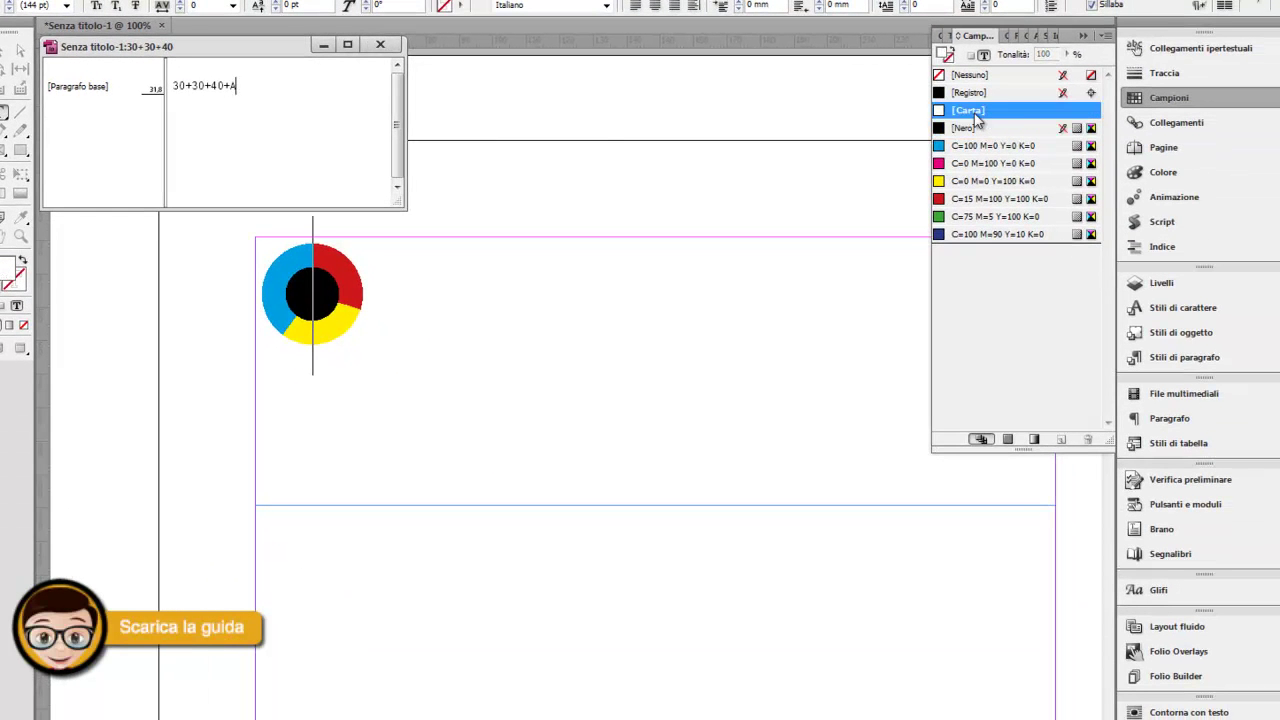
left_click_drag(241, 86, 229, 86)
left_click(980, 113)
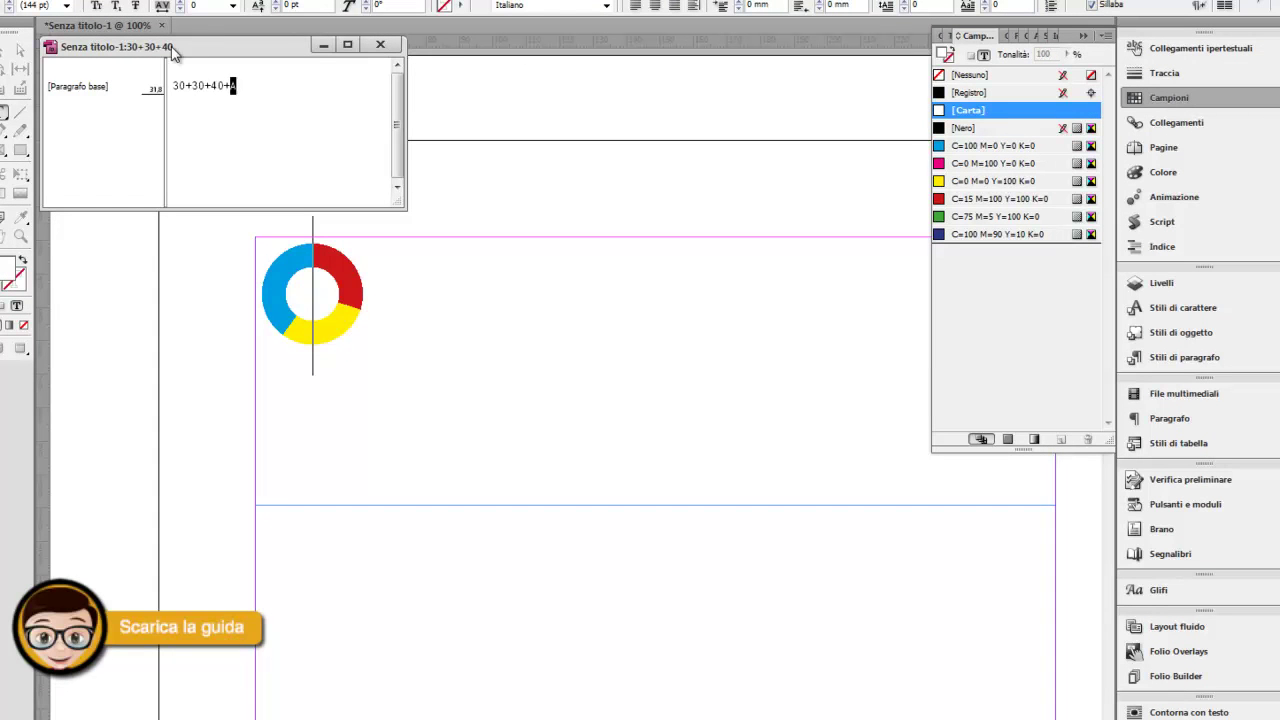
left_click(1161, 100)
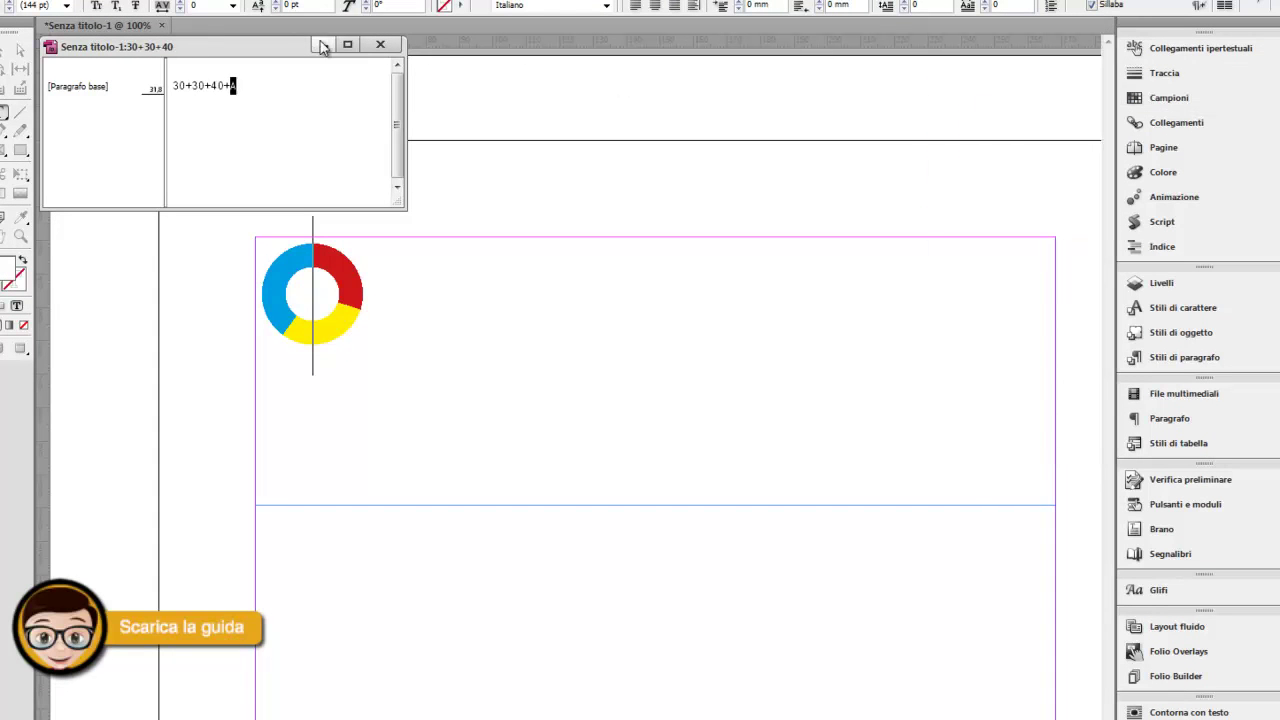
Close the Story Editor and deselect the ring chart's frame
left_click(380, 46)
key("Escape")
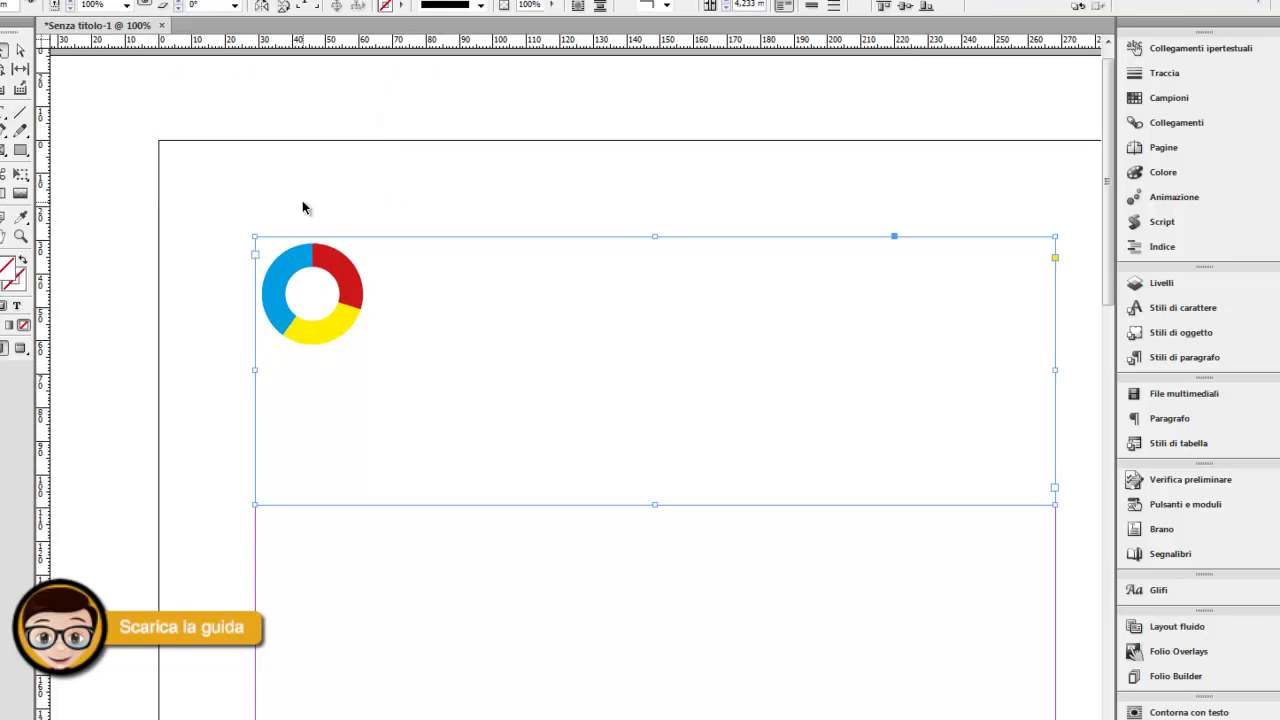
left_click(324, 231)
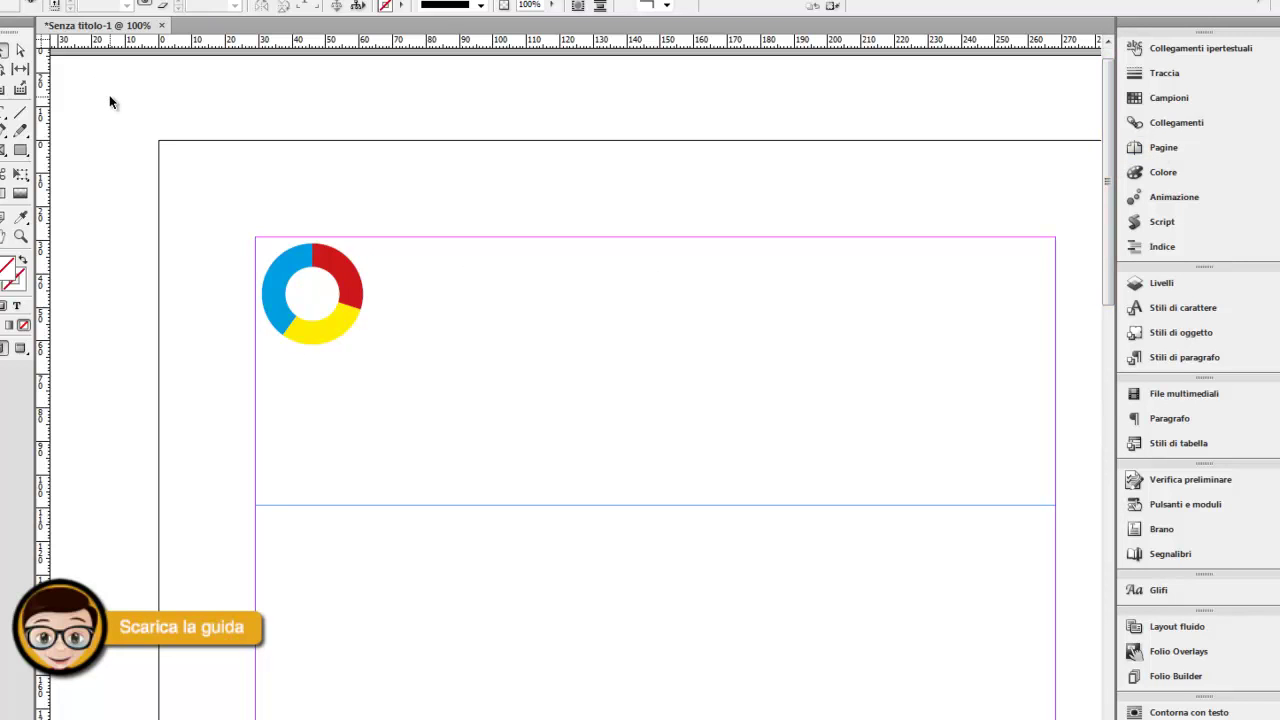
Go to page 2 and inspect the nested styles of the paragraph style Stile di paragrafo 1
key("ctrl+j")
type("2")
key("Return")
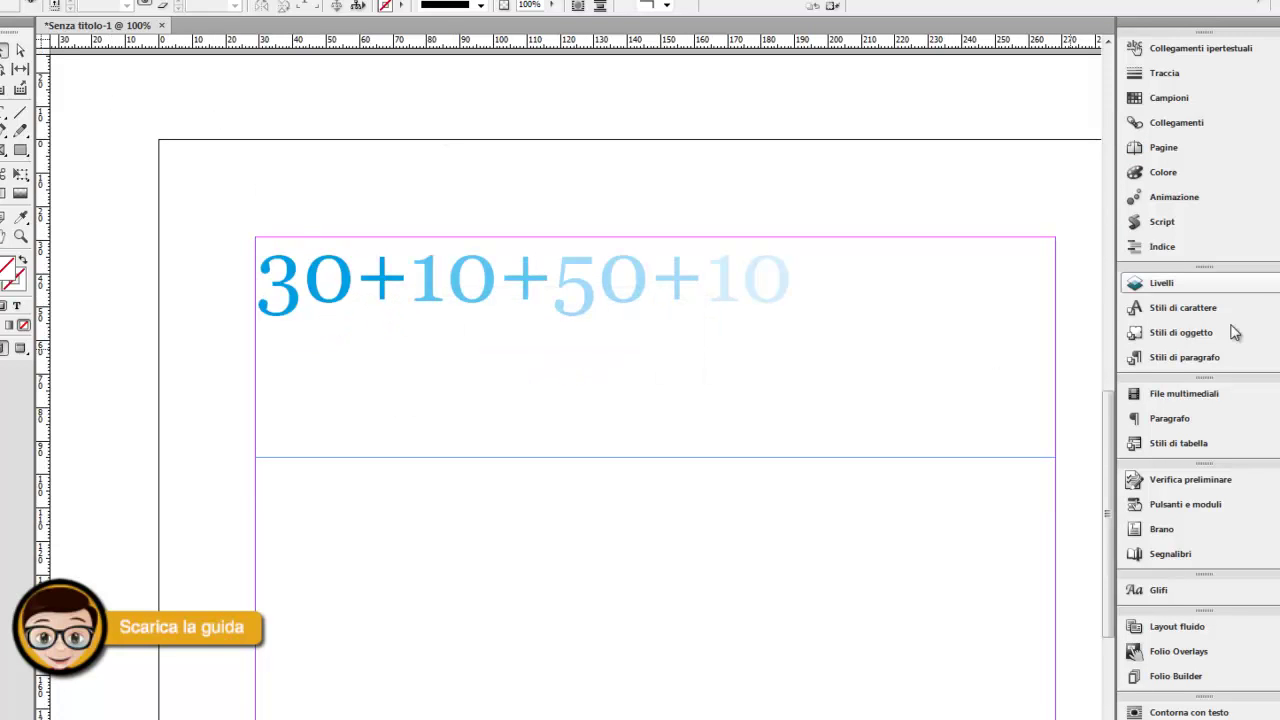
left_click(1190, 360)
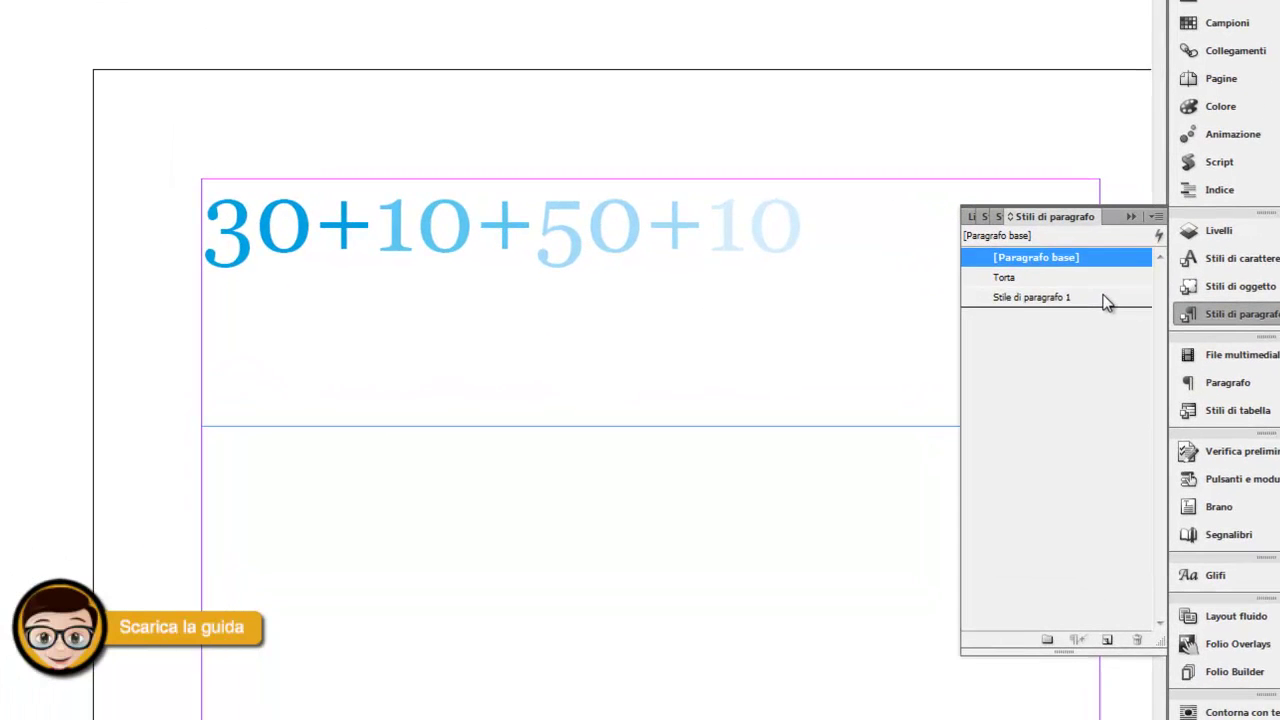
double_click(1105, 298)
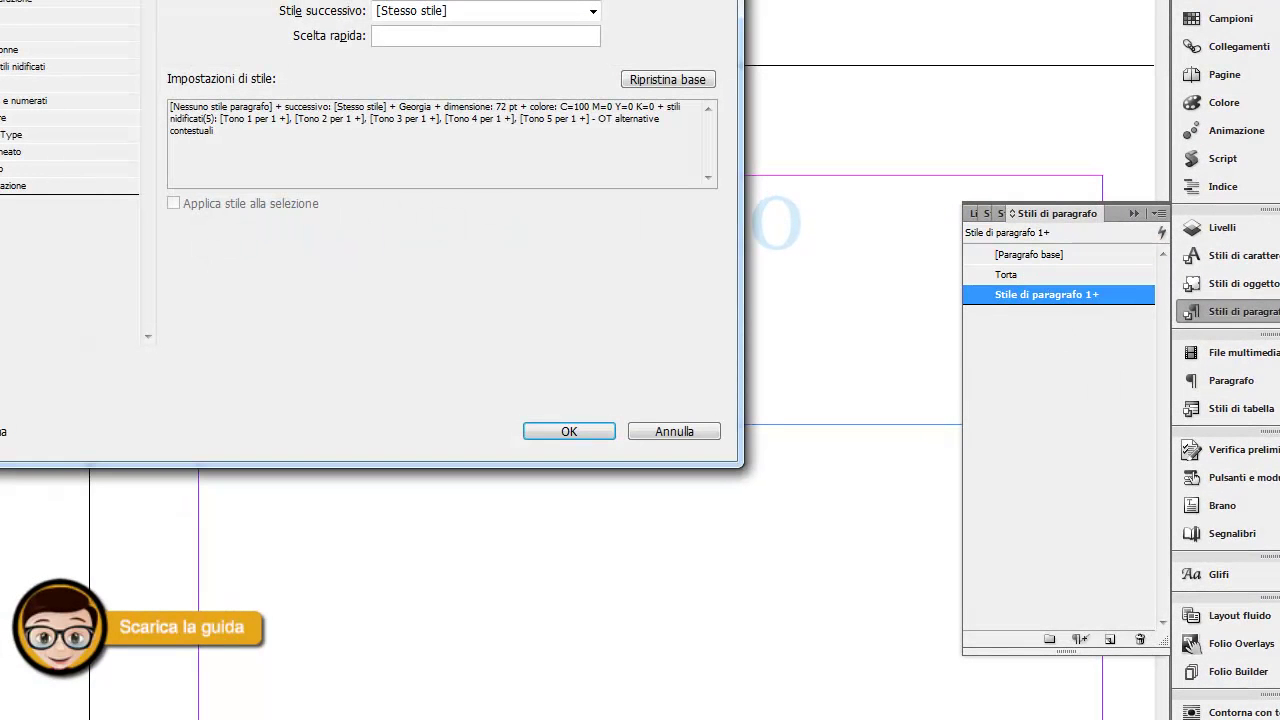
left_click(64, 66)
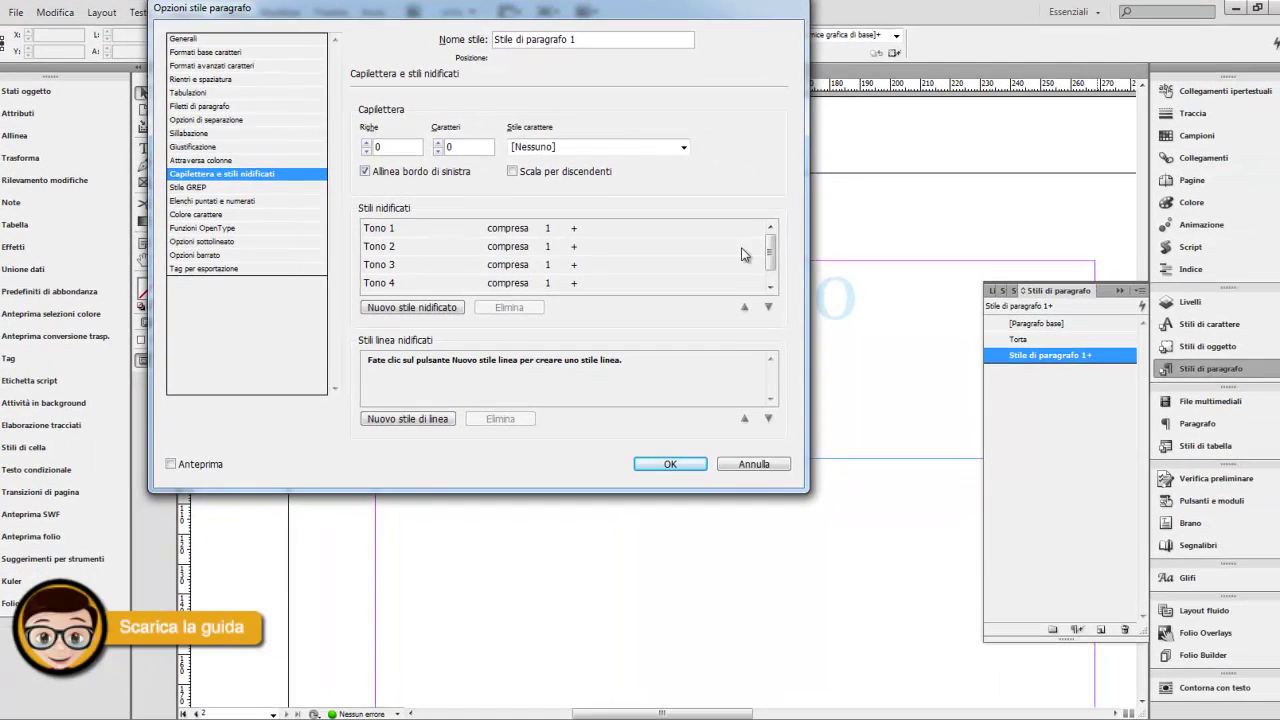
left_click(760, 466)
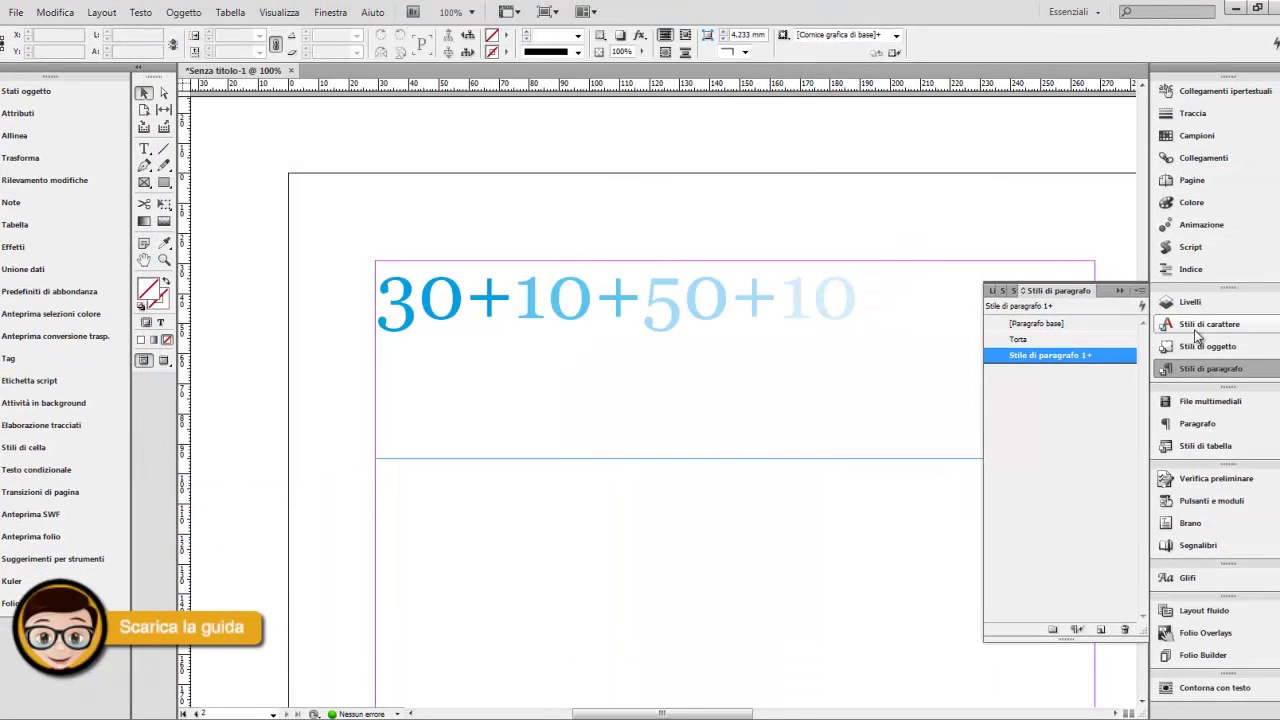
Check the character colour and tint settings of the character styles Tono 1 and Tono 5
left_click(1187, 328)
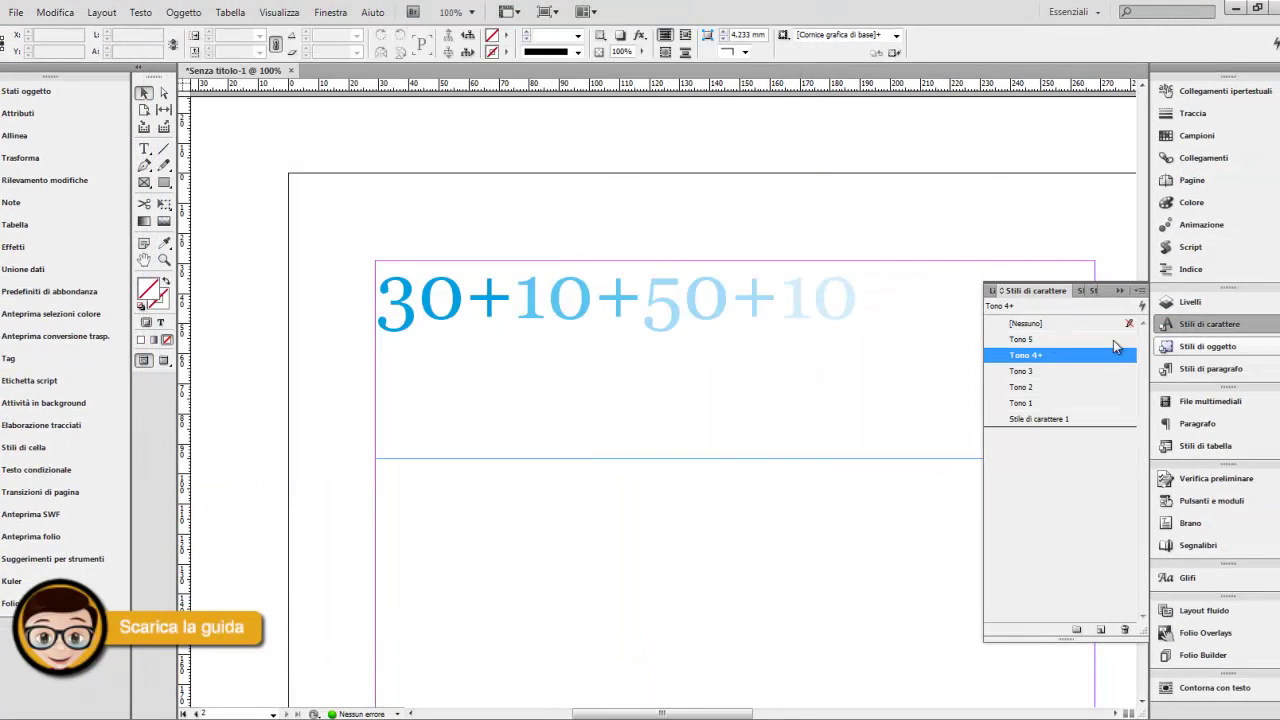
double_click(1077, 405)
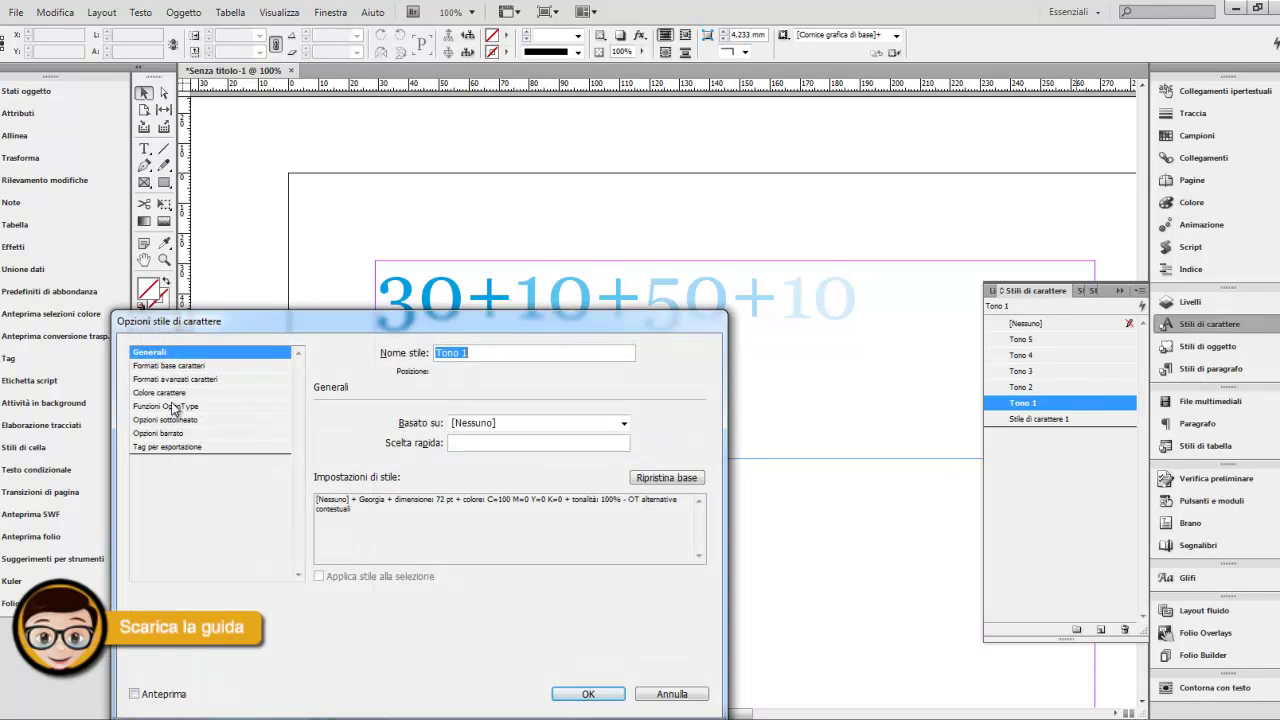
left_click(181, 396)
left_click_drag(587, 329, 760, 159)
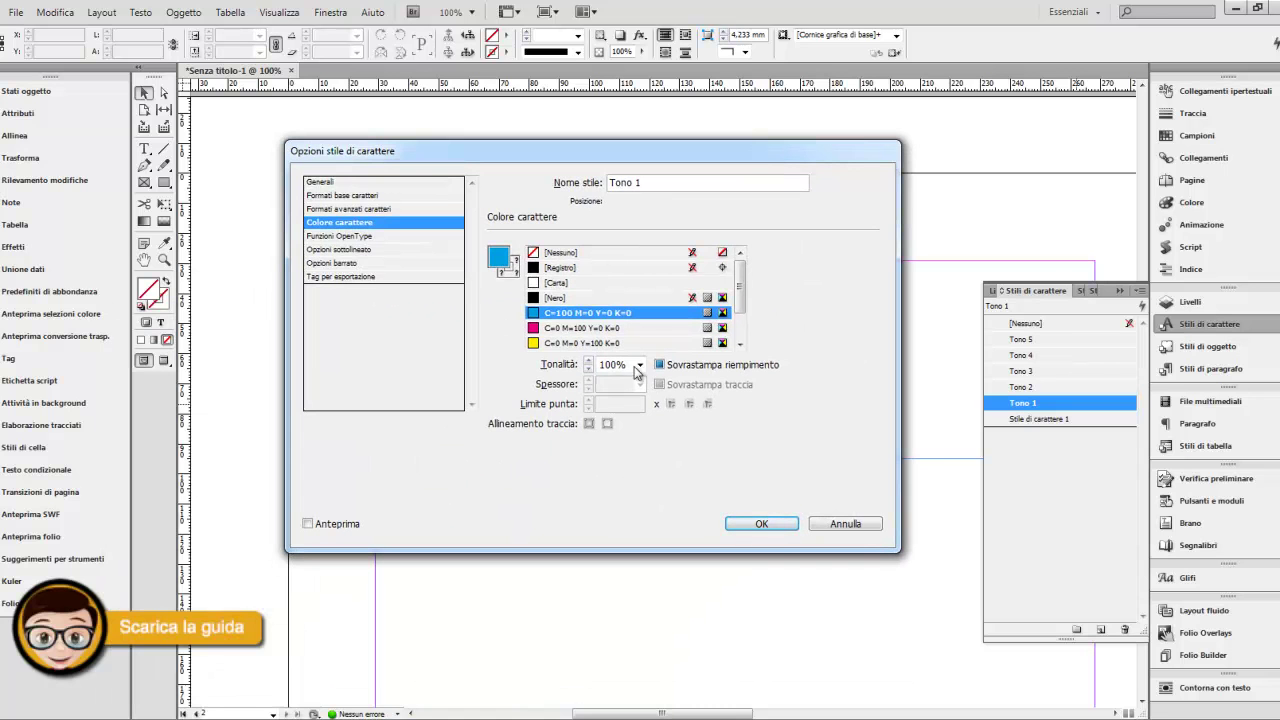
left_click(761, 524)
double_click(1055, 341)
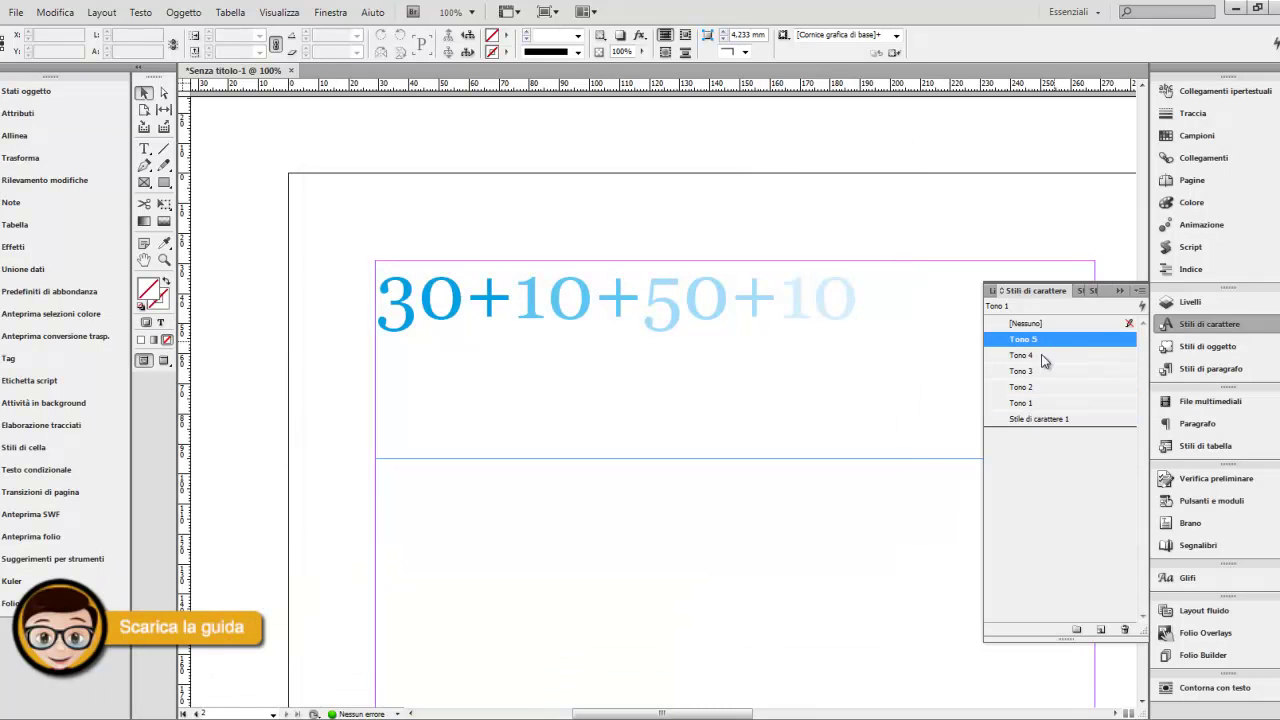
left_click(371, 224)
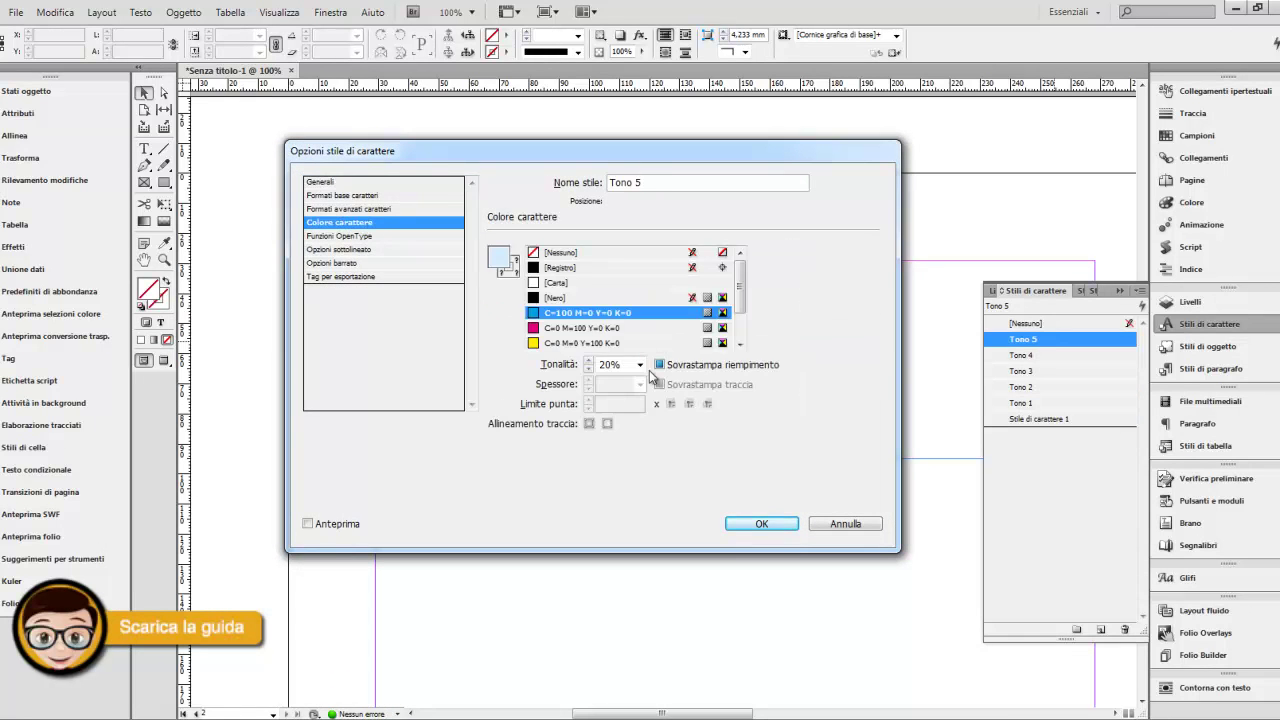
left_click(762, 524)
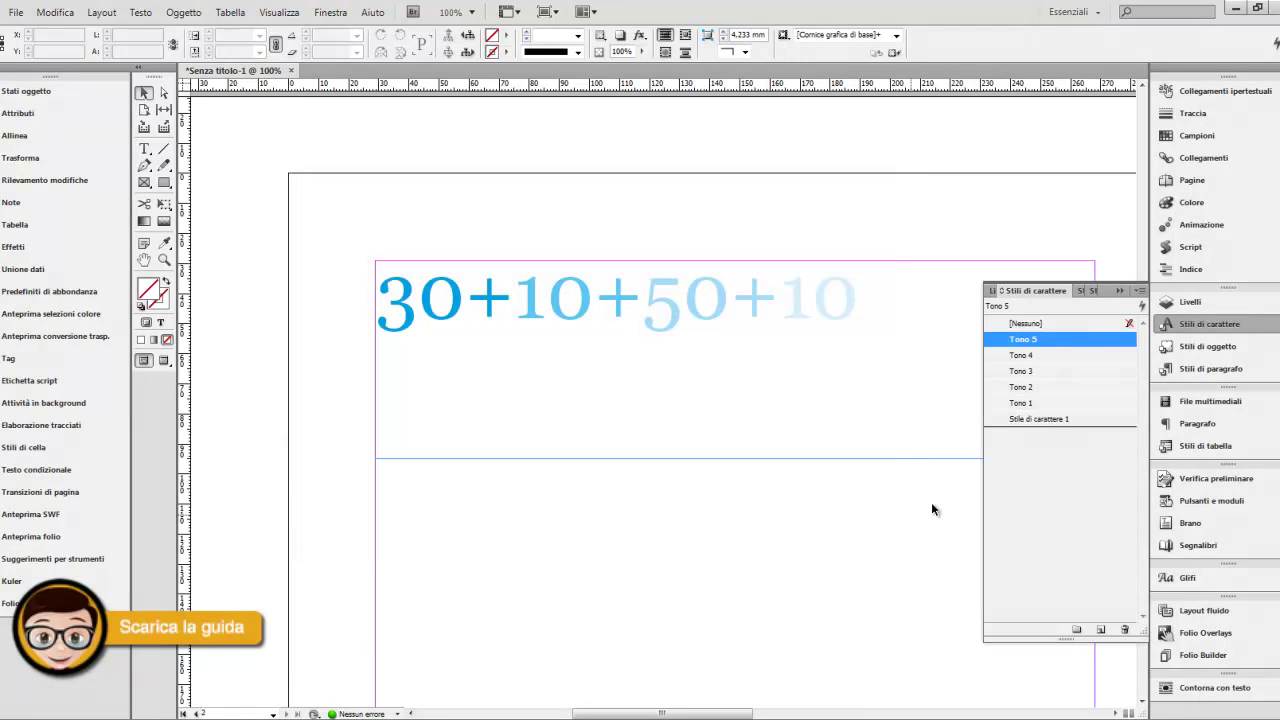
Review how the Tono character styles are nested up to each plus sign in Stile di paragrafo 1
left_click(1185, 370)
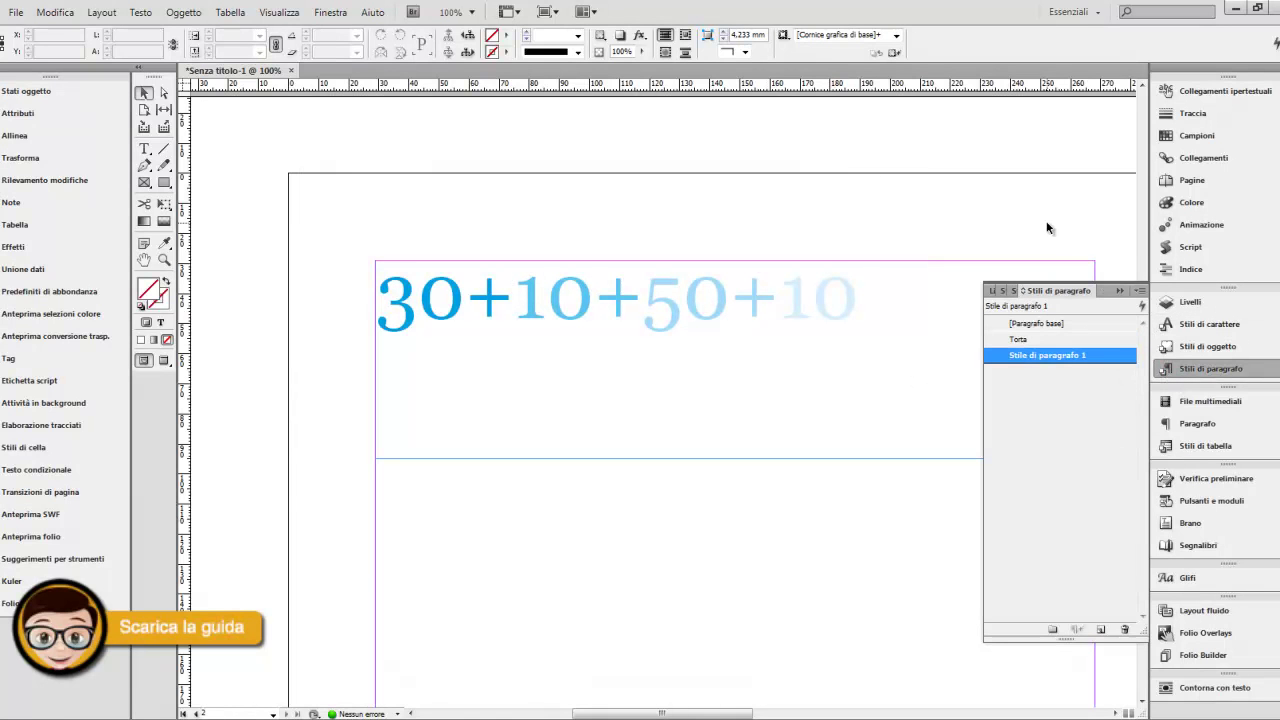
double_click(1100, 357)
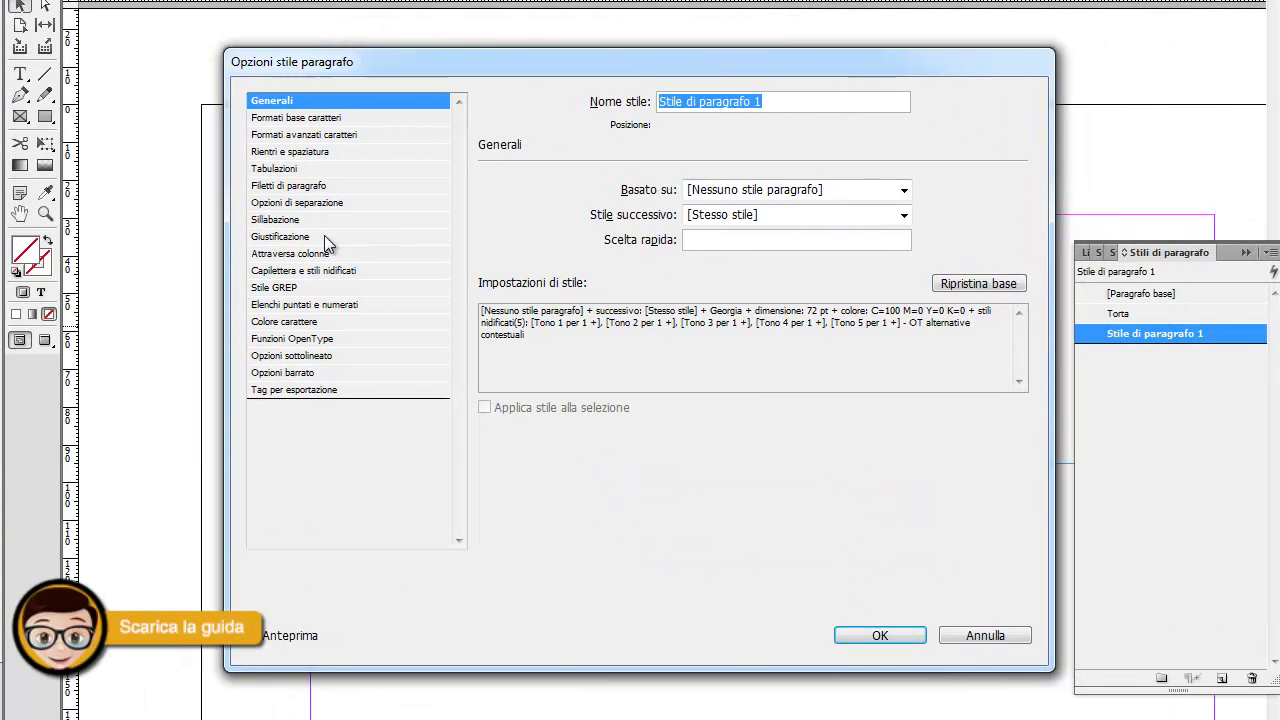
left_click(190, 122)
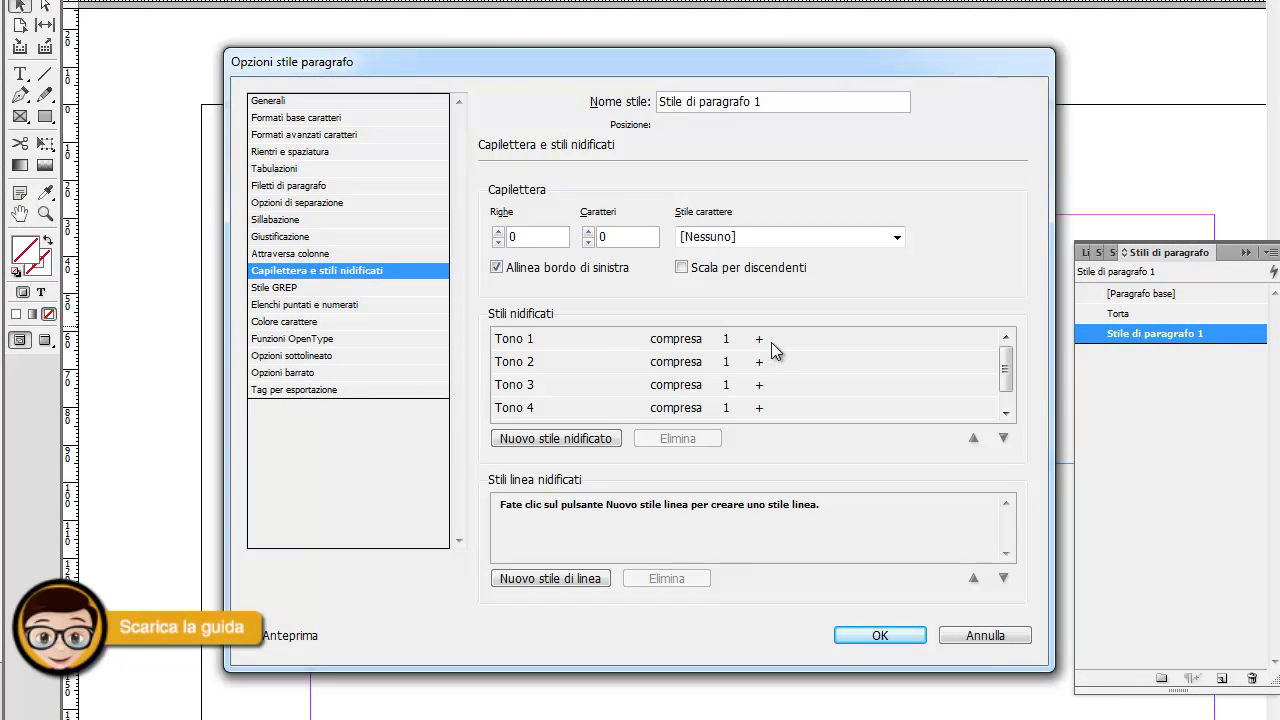
mouse_move(1006, 368)
left_mouse_down()
mouse_move(1012, 398)
mouse_move(1008, 360)
left_mouse_up()
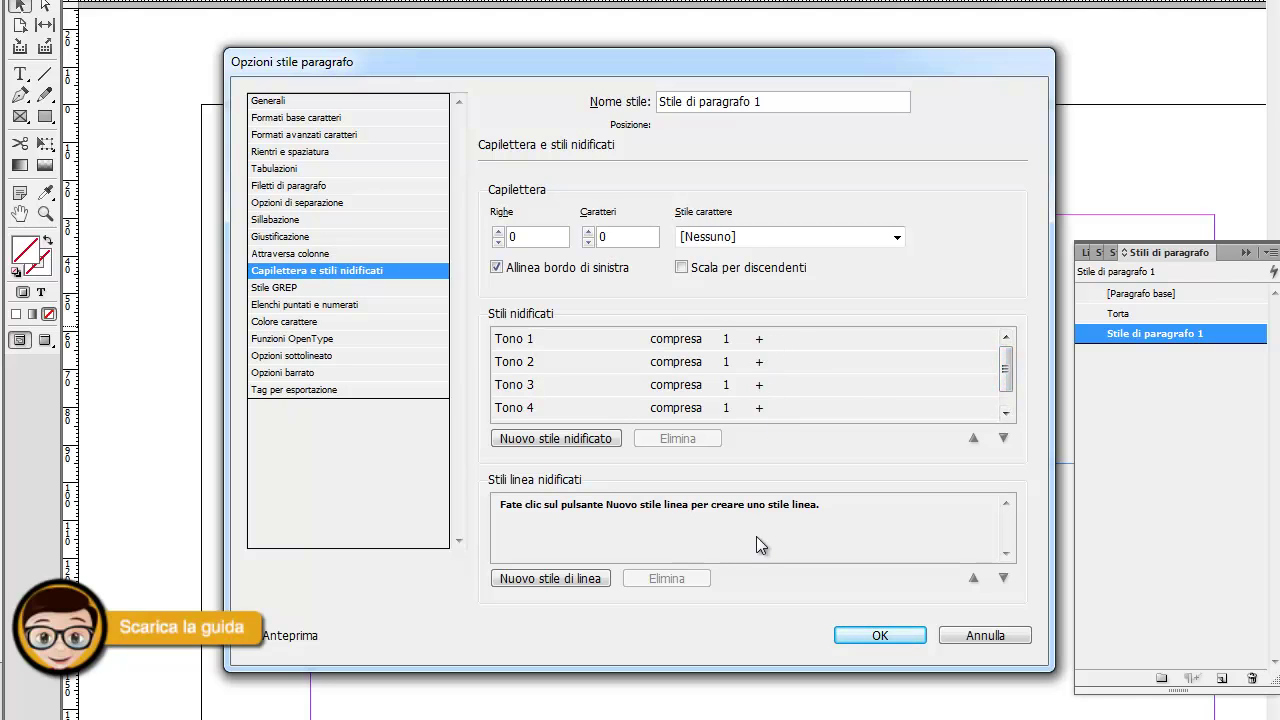
left_click(871, 625)
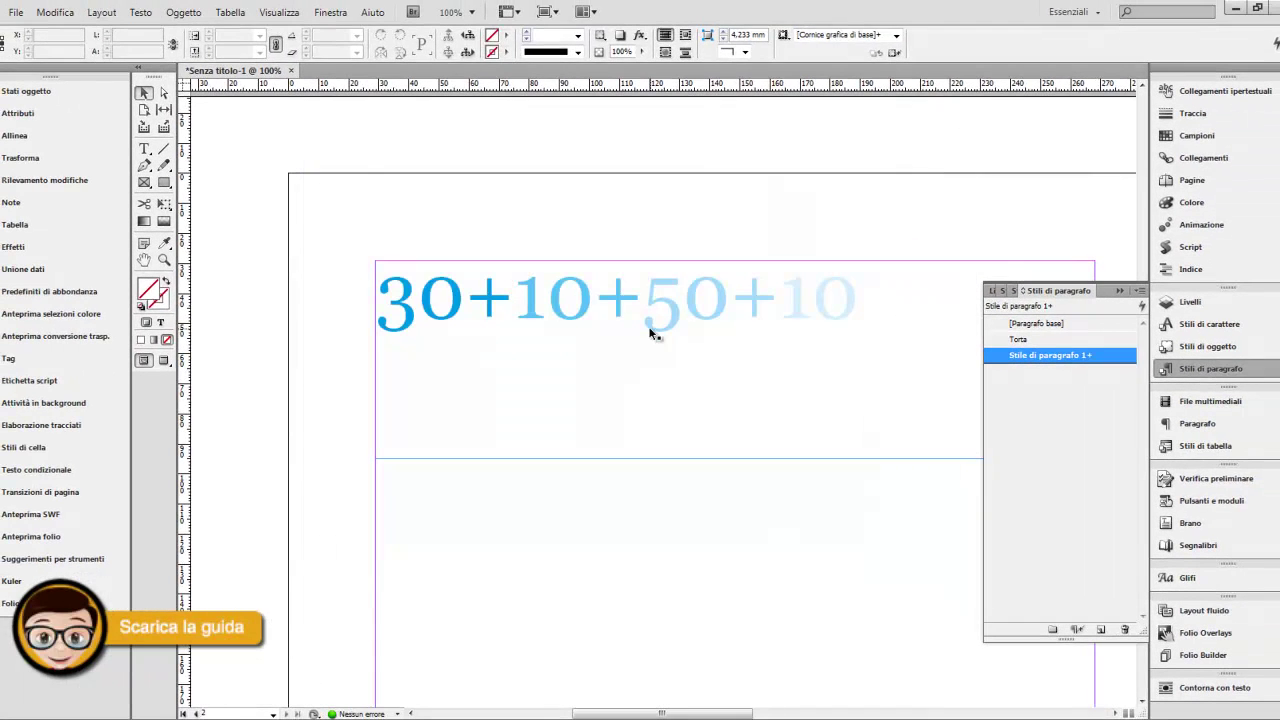
Delete the second value with its plus sign from 30+10+50+10 and retype +10 in the same place
double_click(593, 297)
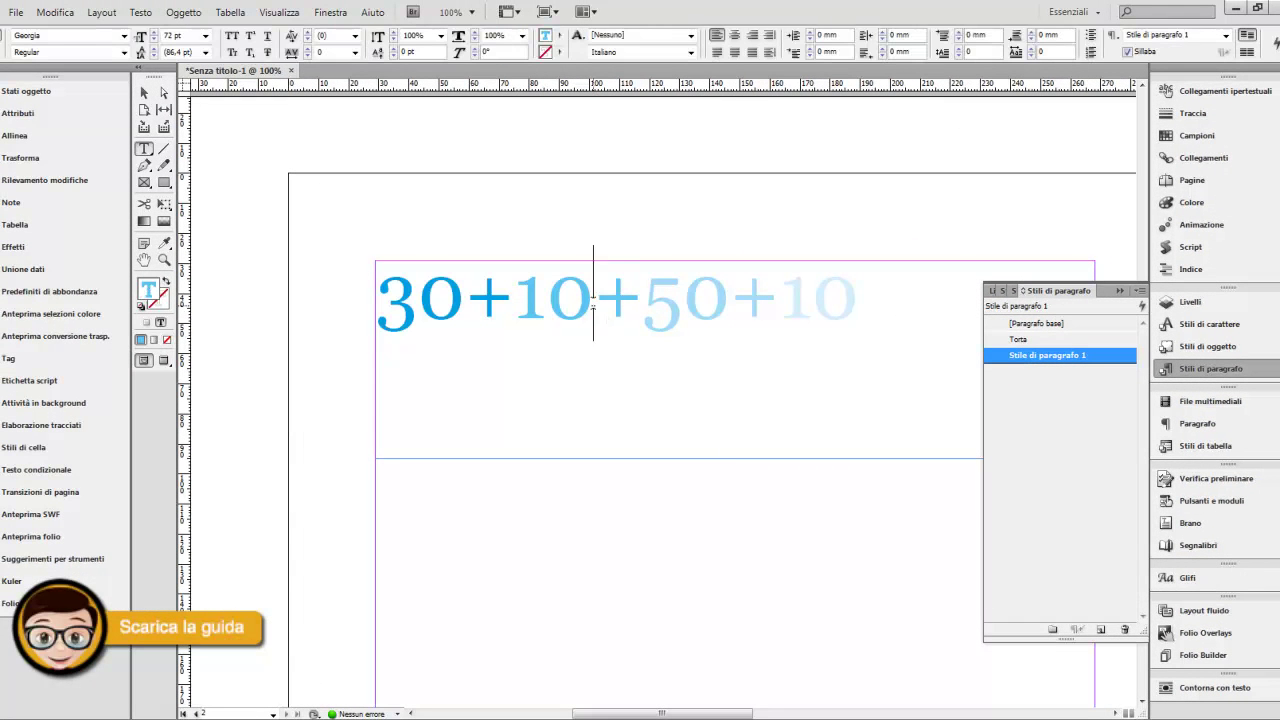
key("BackSpace")
key("BackSpace")
key("BackSpace")
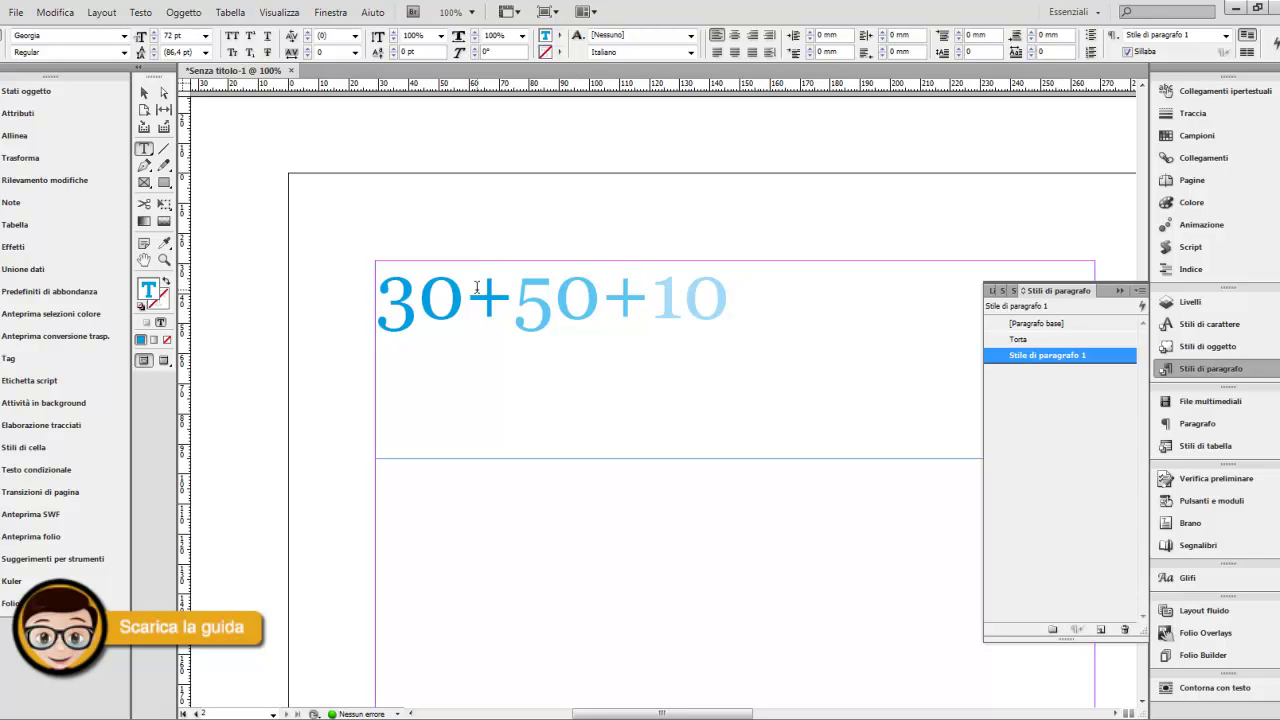
type("+10")
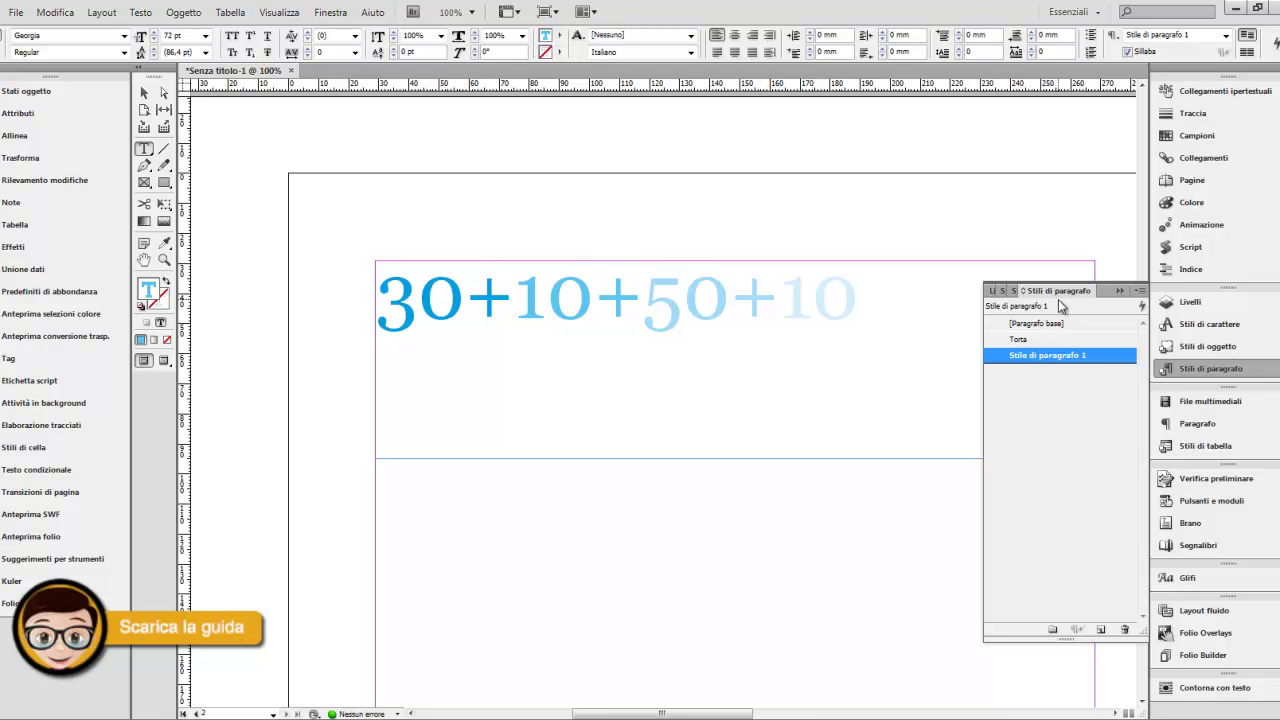
Set the whole text 30+10+50+10 in the Chartwell font, trying the Bars style before choosing Pies
left_click(1226, 370)
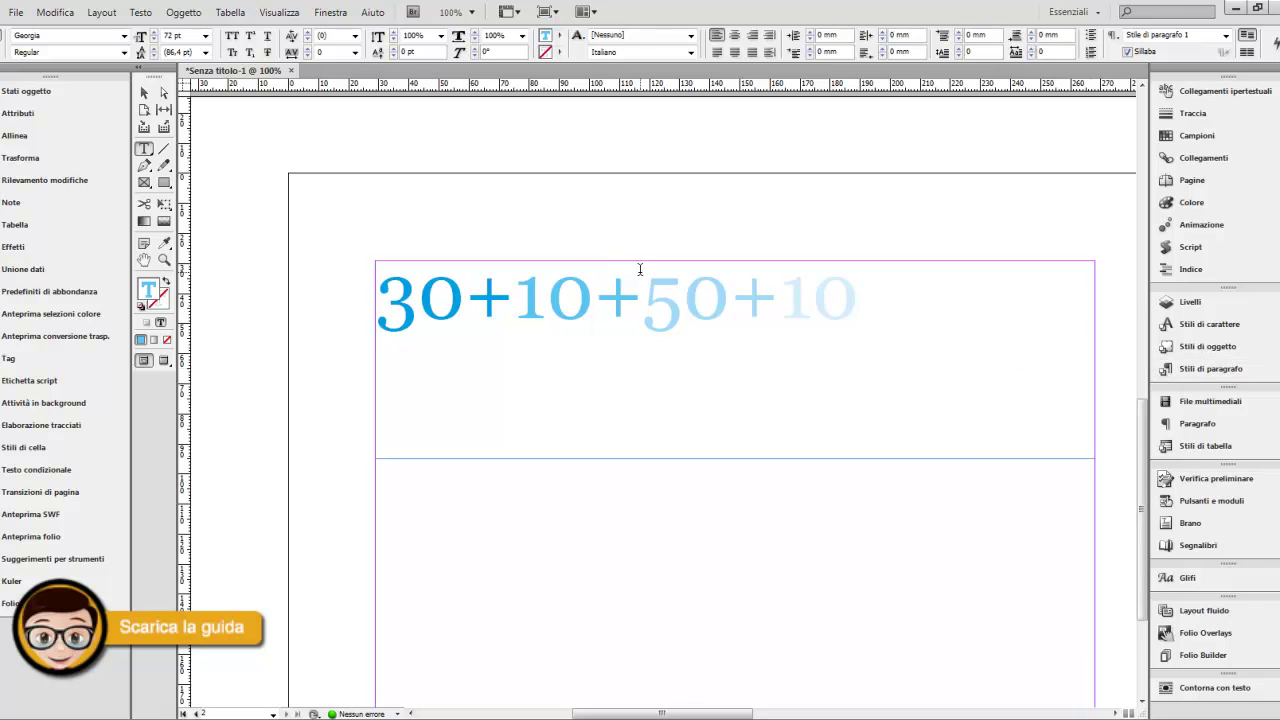
key("ctrl+a")
key("ctrl+6")
type("Ch")
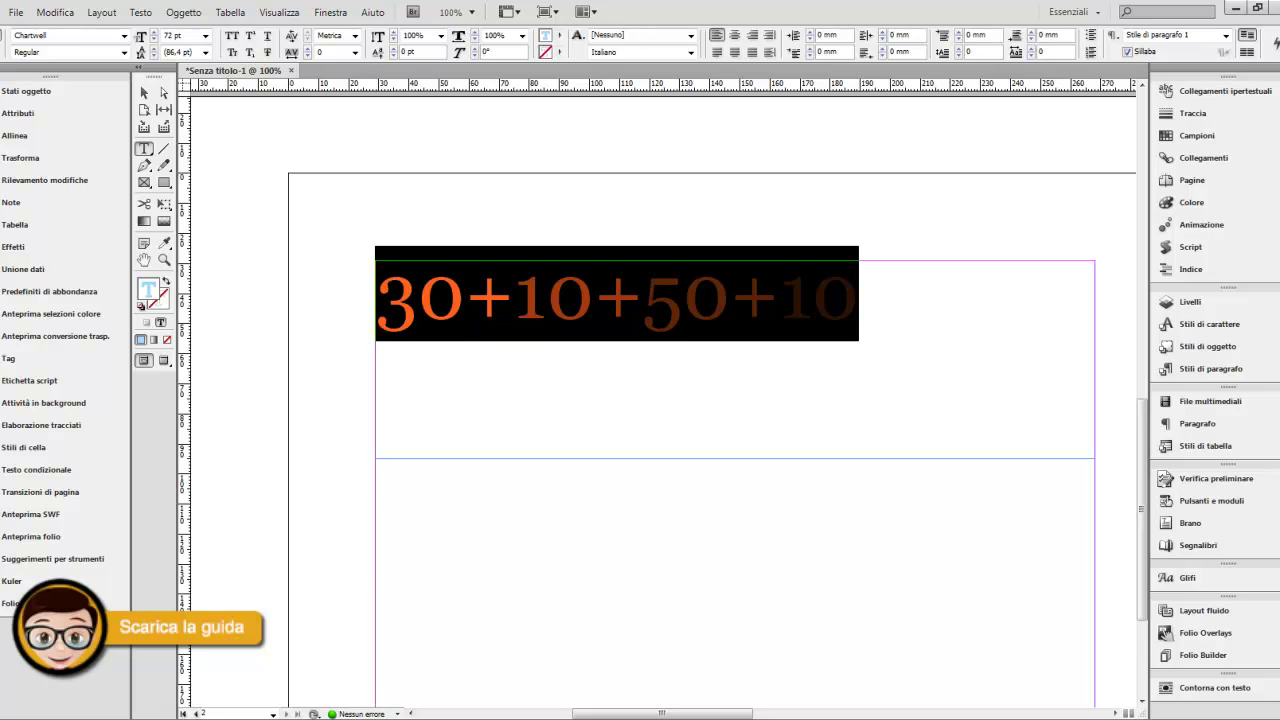
left_click(124, 52)
left_click(120, 66)
left_click(128, 52)
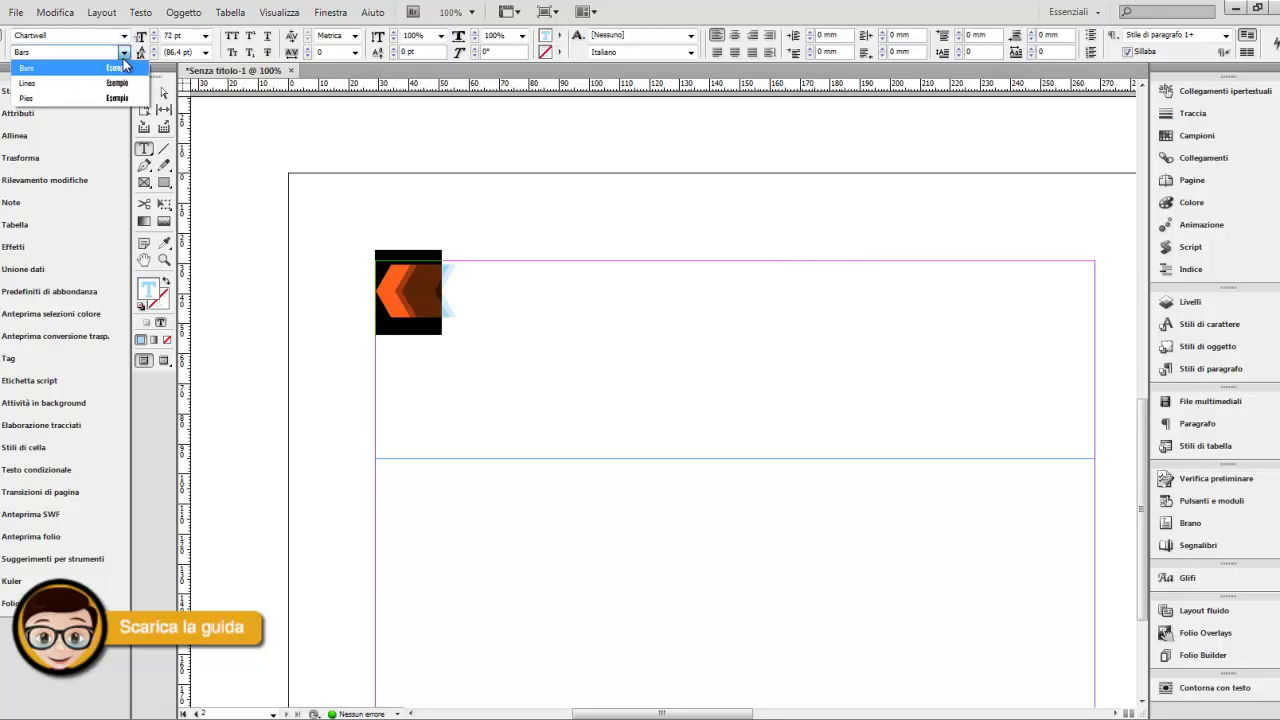
left_click(82, 94)
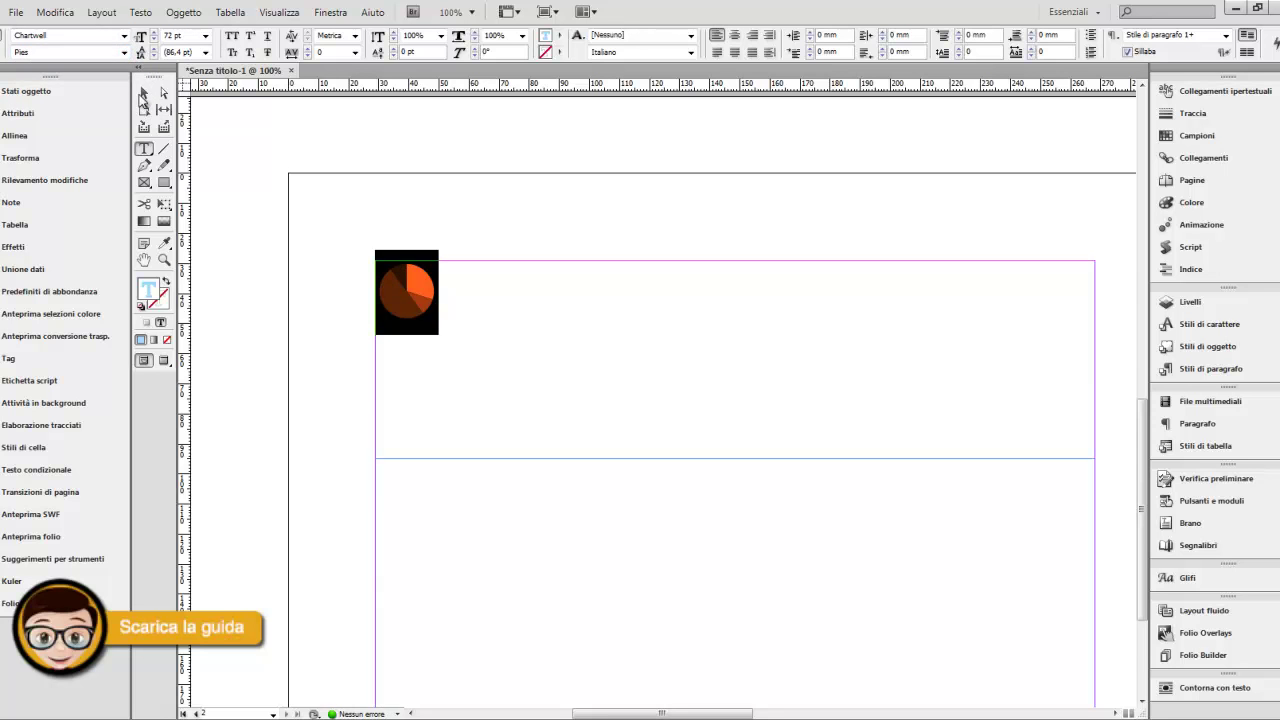
left_click(144, 93)
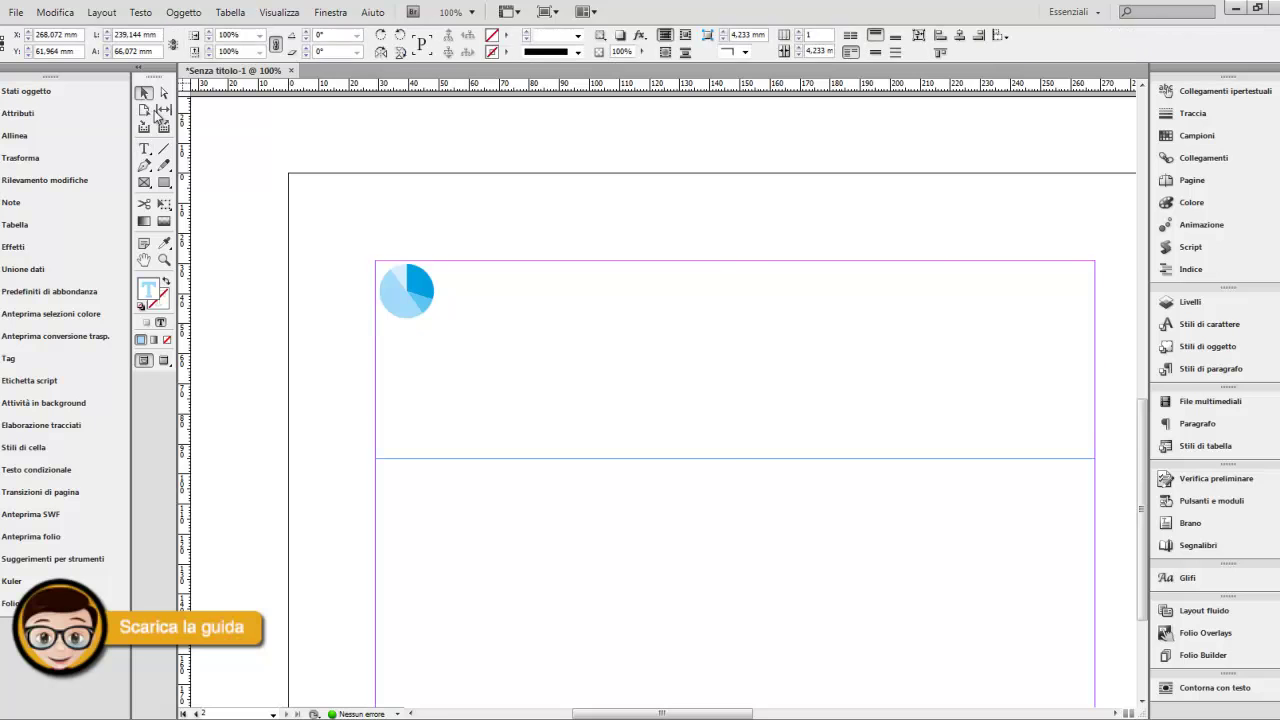
Enlarge the pie chart by setting its entire text to 150 pt, and deselect it
double_click(451, 288)
key("ctrl+a")
left_click(191, 35)
type("15")
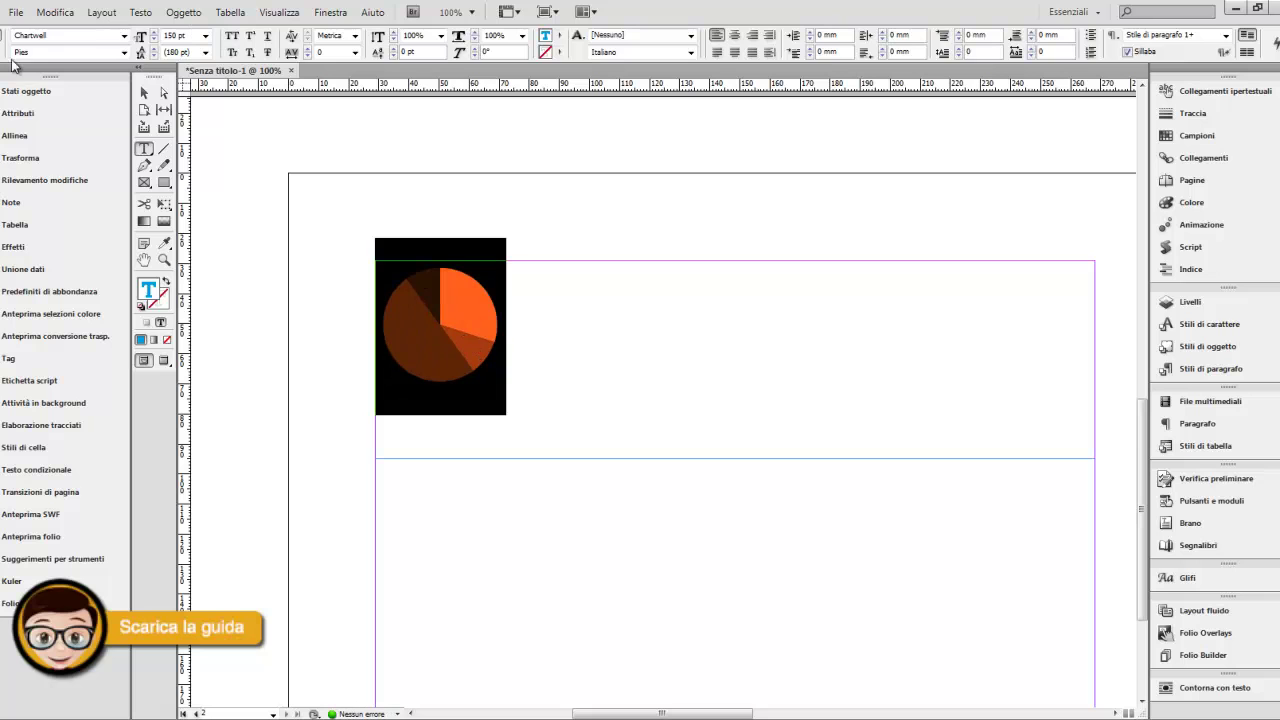
left_click(144, 92)
left_click(248, 194)
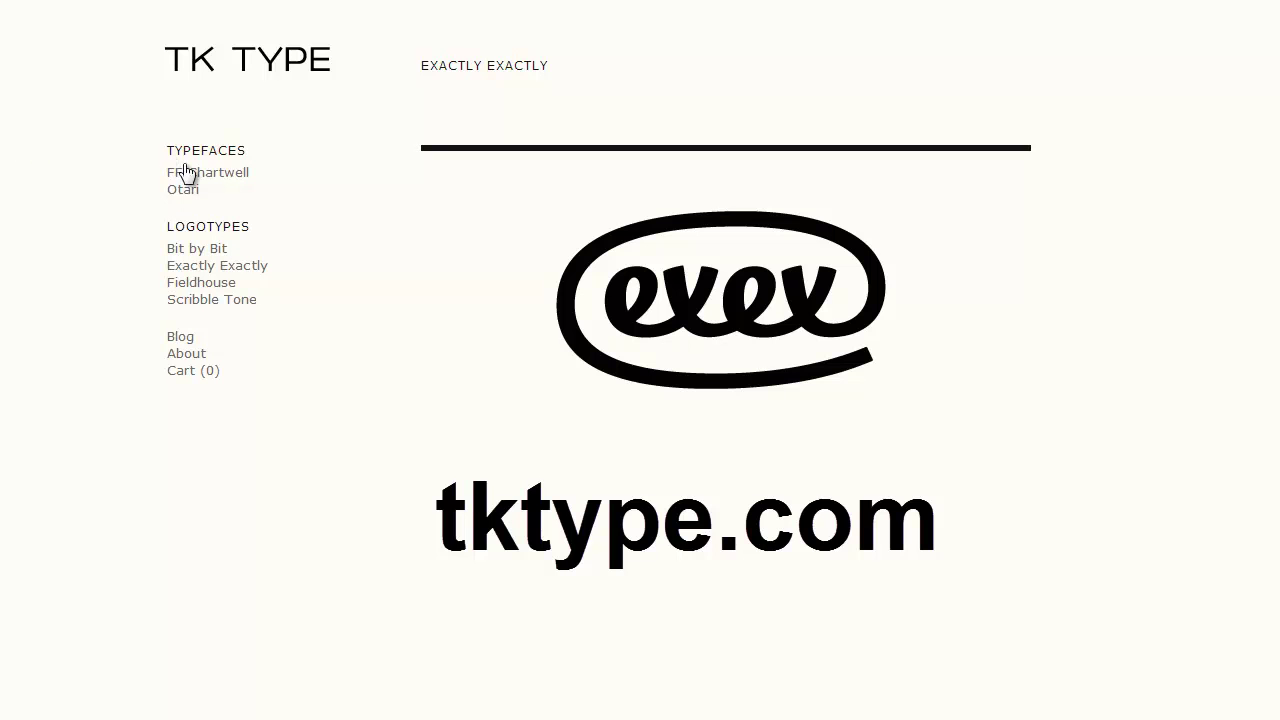
On the tktype.com website, open the FF Chartwell page and examine its chart type examples, supporting alphabet and font info
left_click(216, 177)
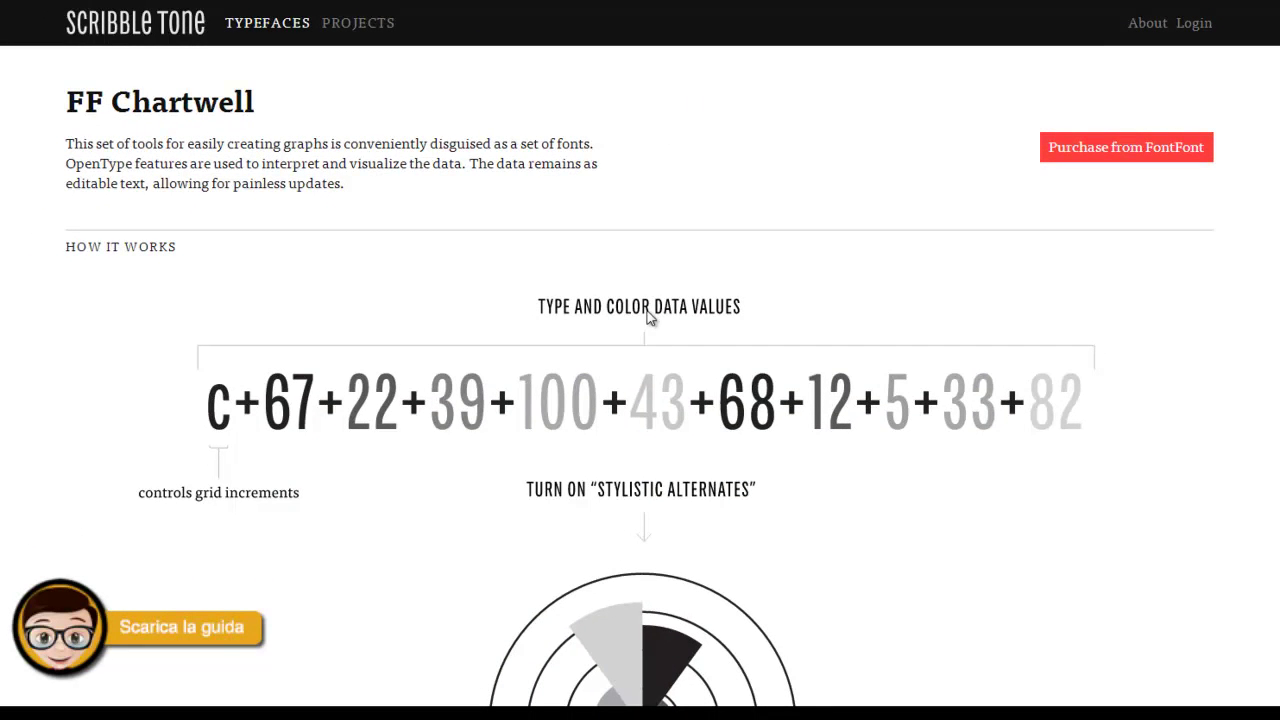
scroll(646, 313, "down", 6)
scroll(646, 313, "up", 5)
scroll(647, 318, "up", 1)
scroll(646, 318, "down", 10)
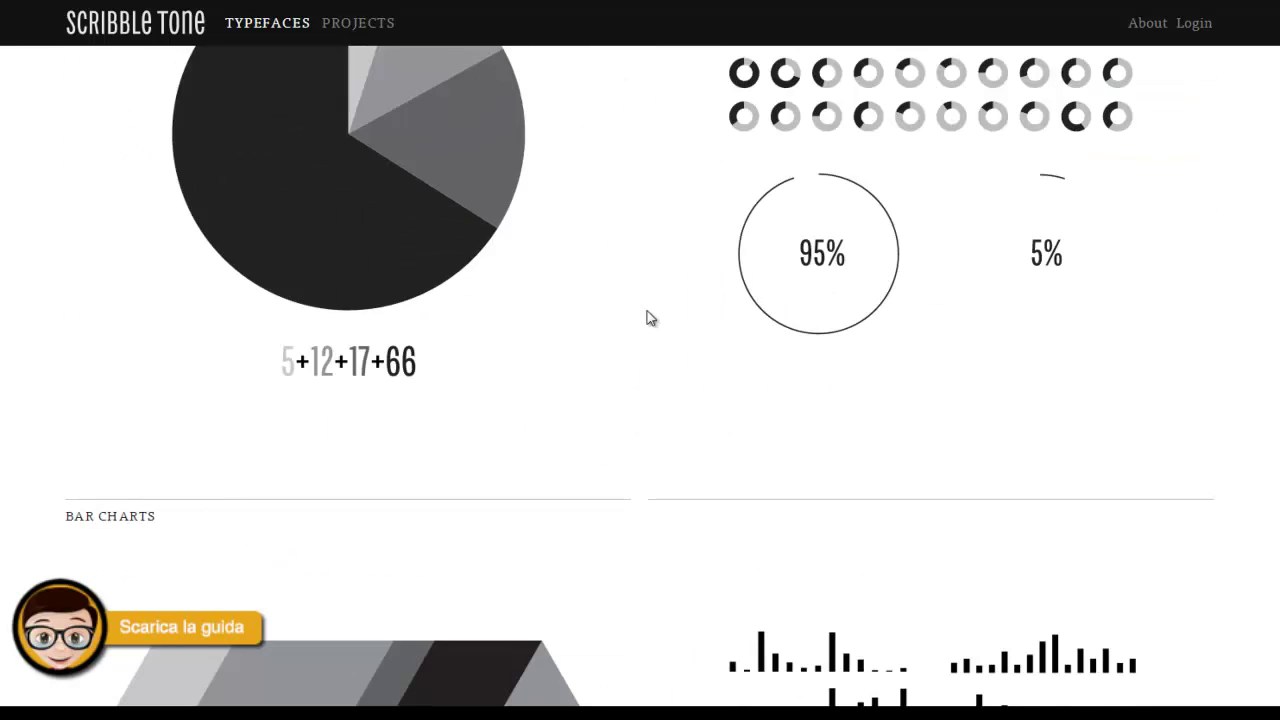
scroll(646, 318, "down", 6)
scroll(646, 318, "down", 15)
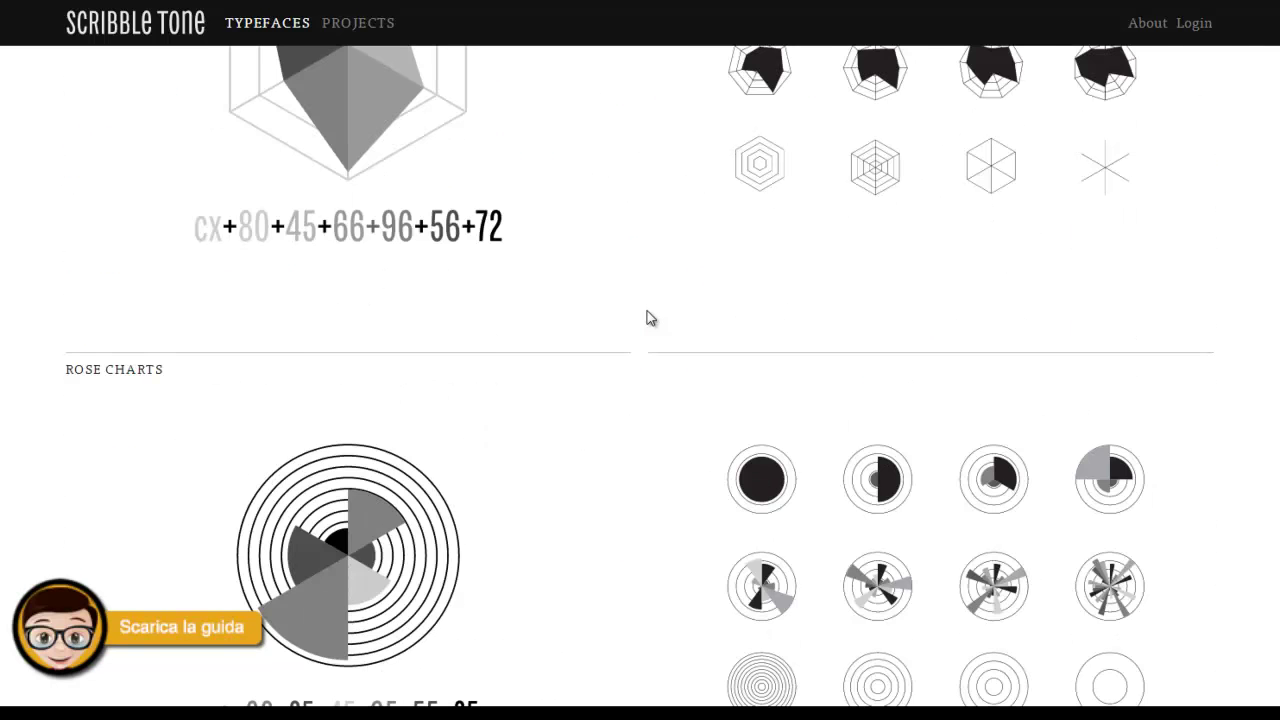
scroll(646, 318, "down", 15)
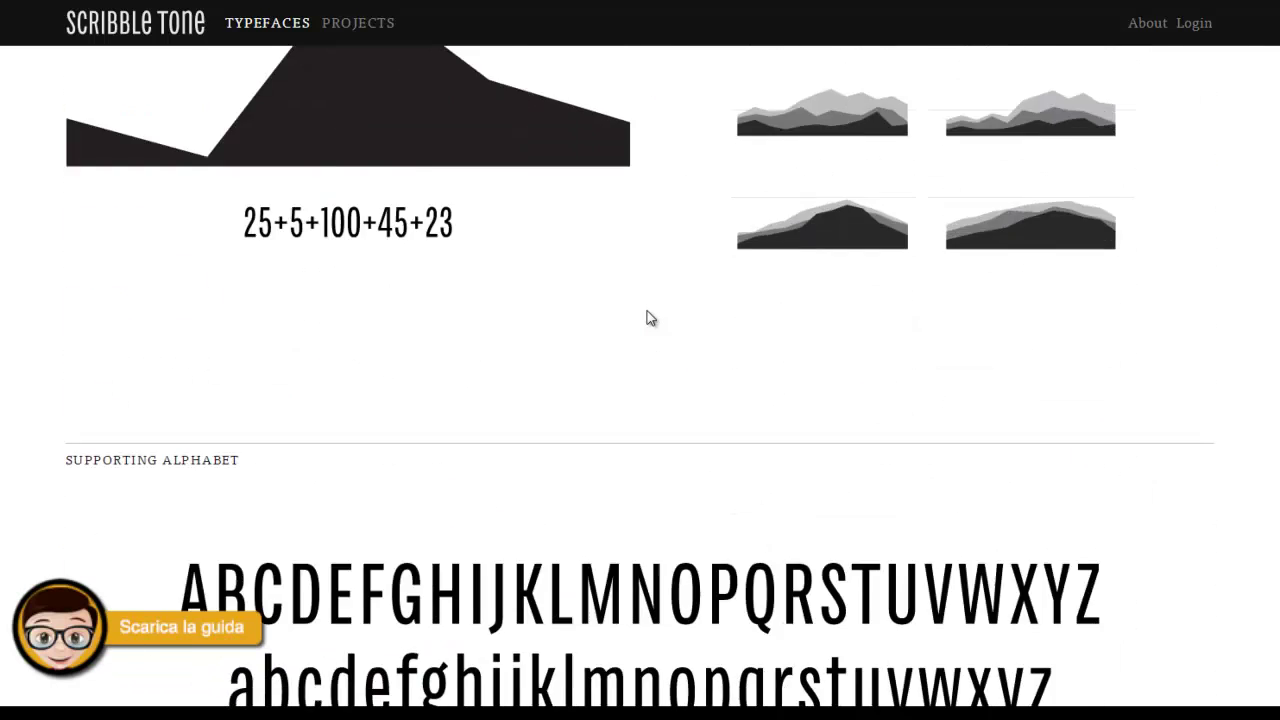
scroll(646, 318, "down", 5)
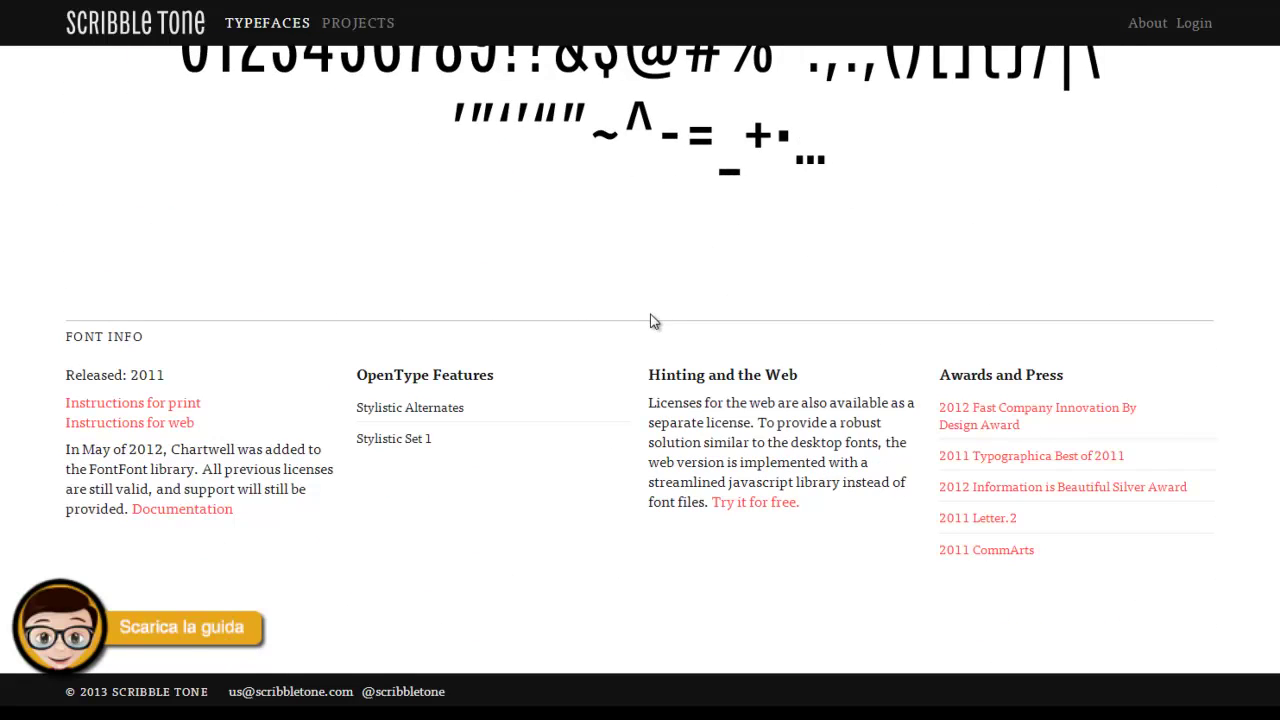
key("Home")
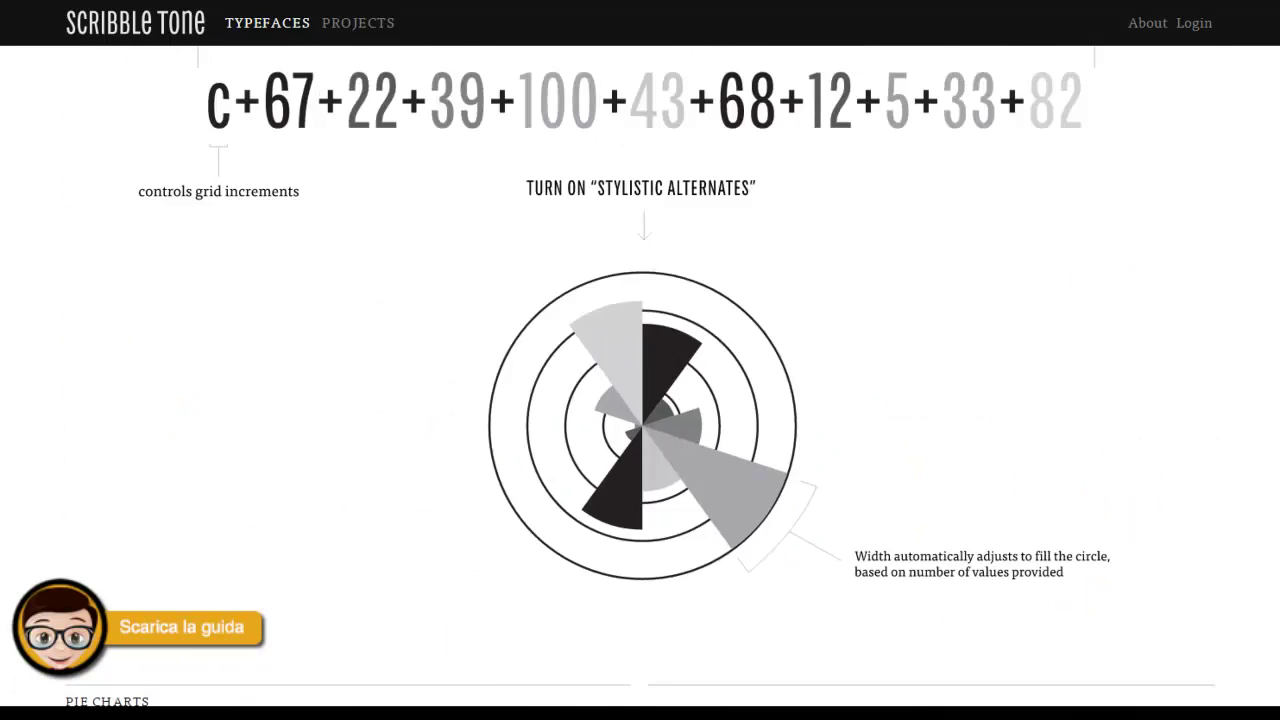